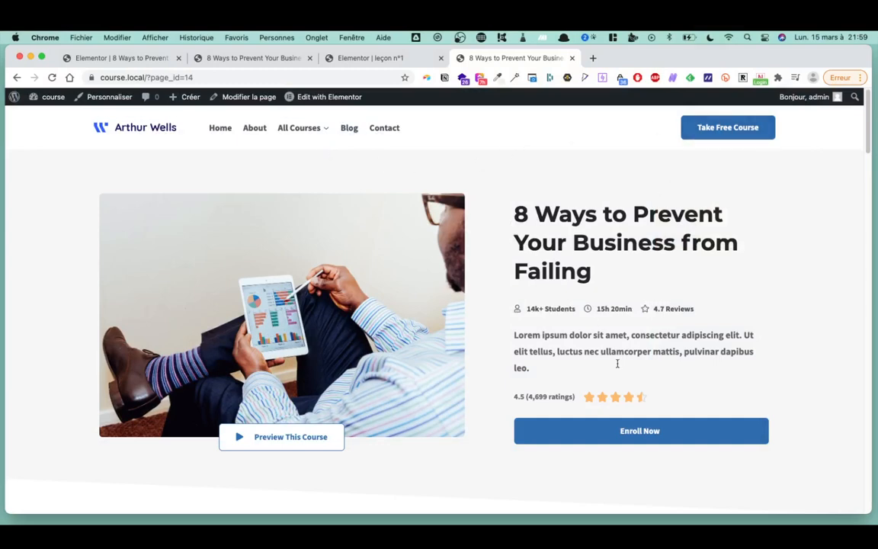
# - Follow Enroll Now to the leçon n°1 page, then the Leçon2 button to the Lecon 2 page
pyautogui.click(669, 439)
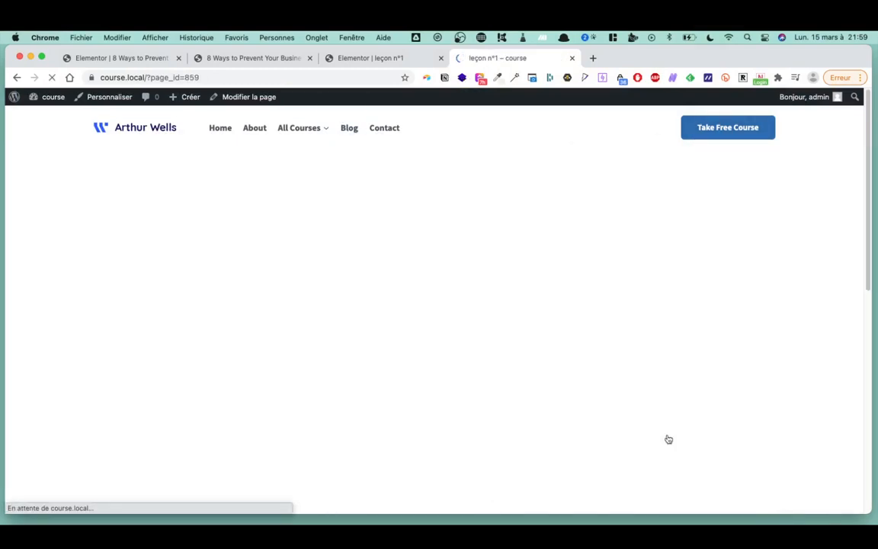
pyautogui.scroll(-5, 468, 260)
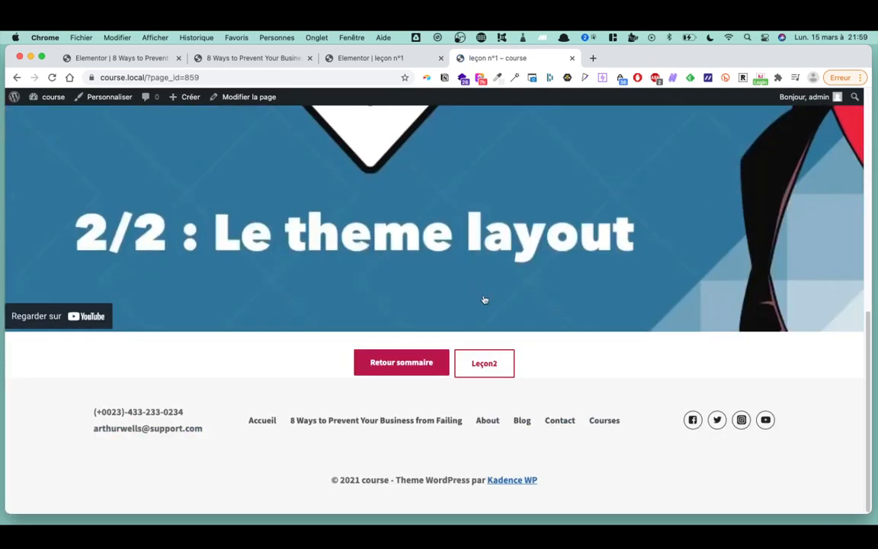
pyautogui.click(492, 363)
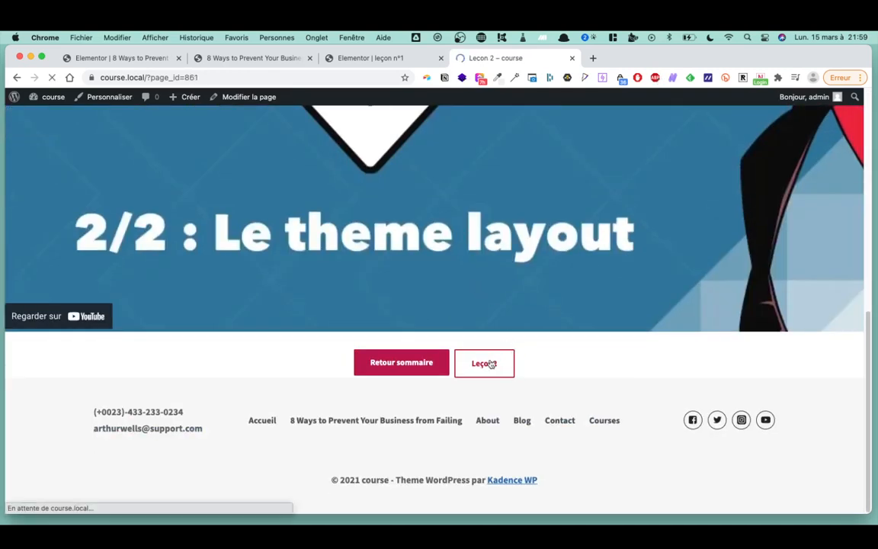
pyautogui.scroll(-10, 483, 276)
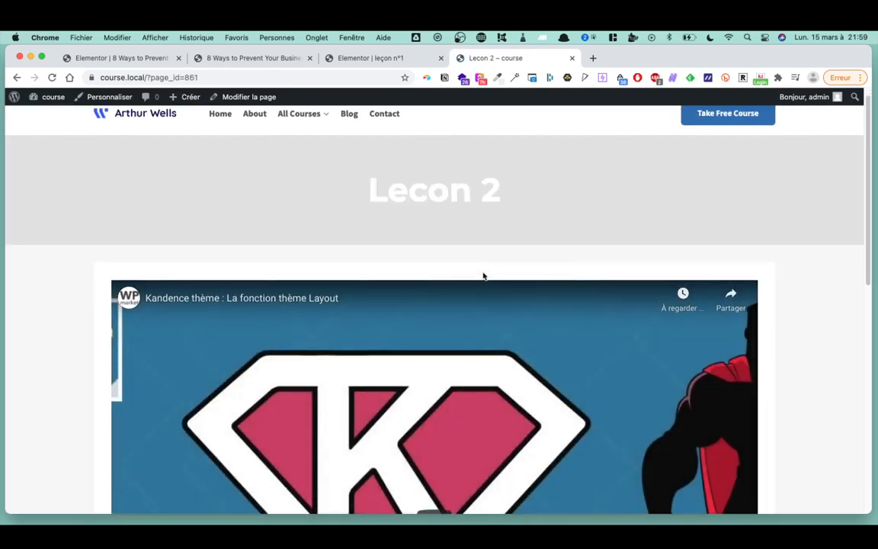
pyautogui.scroll(7, 483, 276)
pyautogui.scroll(3, 483, 276)
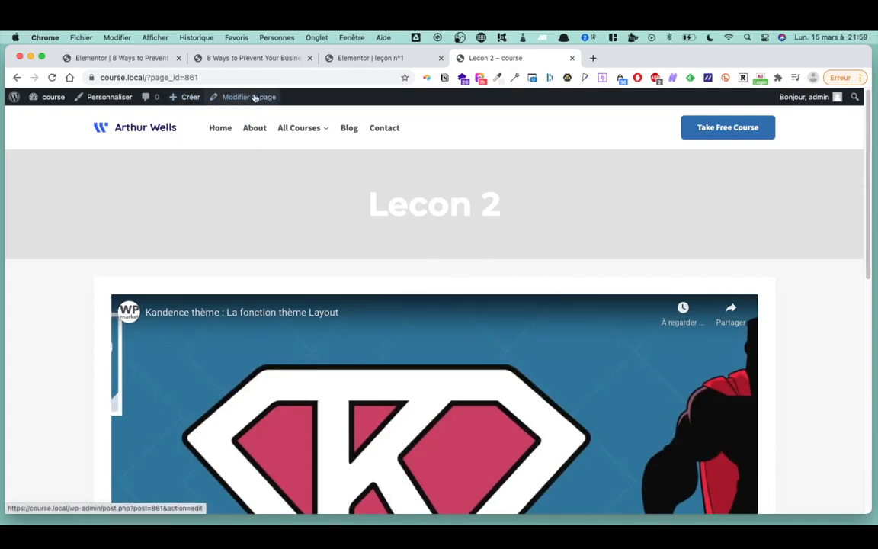
pyautogui.scroll(-3, 414, 368)
pyautogui.scroll(3, 405, 364)
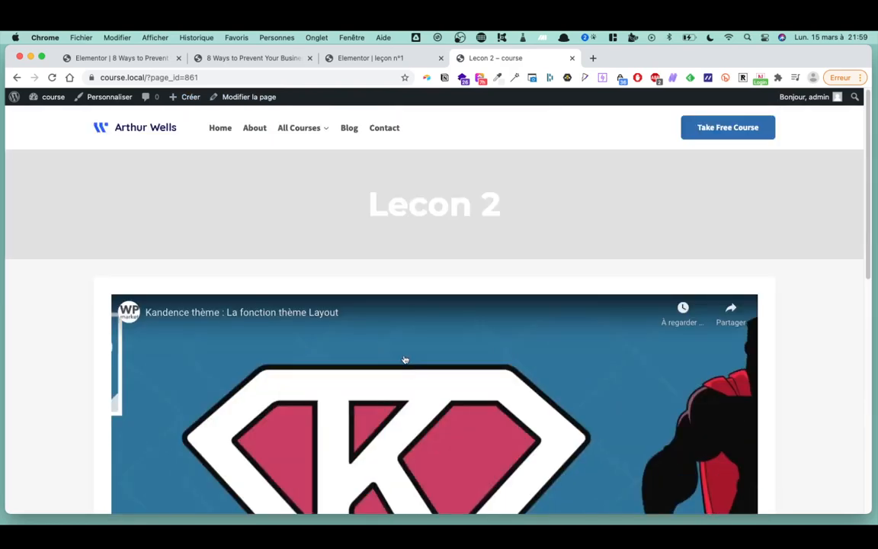
# - Open the Lecon 2 page in the editor and show its status and visibility settings
pyautogui.click(245, 96)
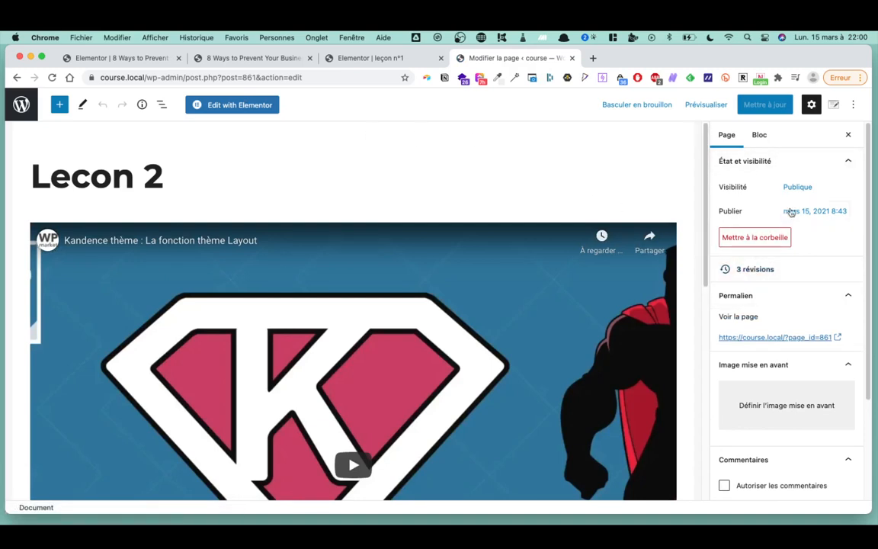
pyautogui.scroll(-3, 813, 296)
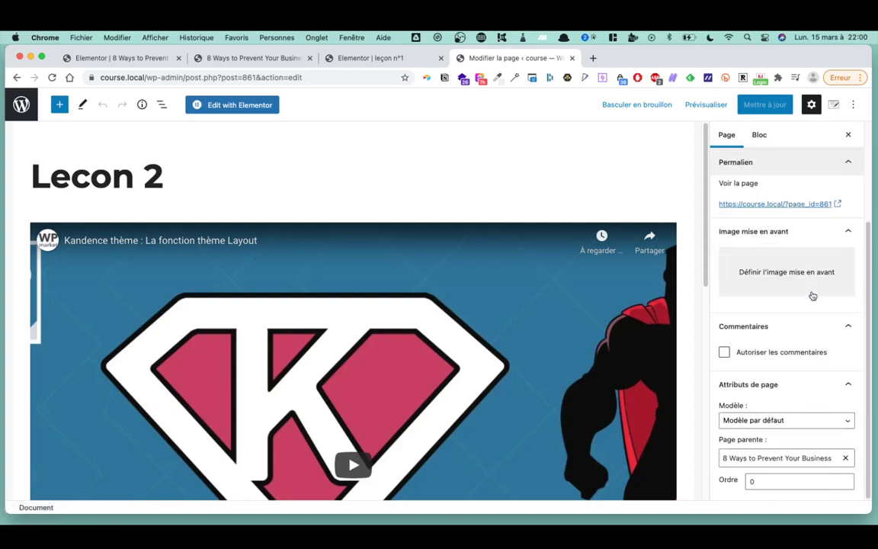
pyautogui.scroll(3, 813, 296)
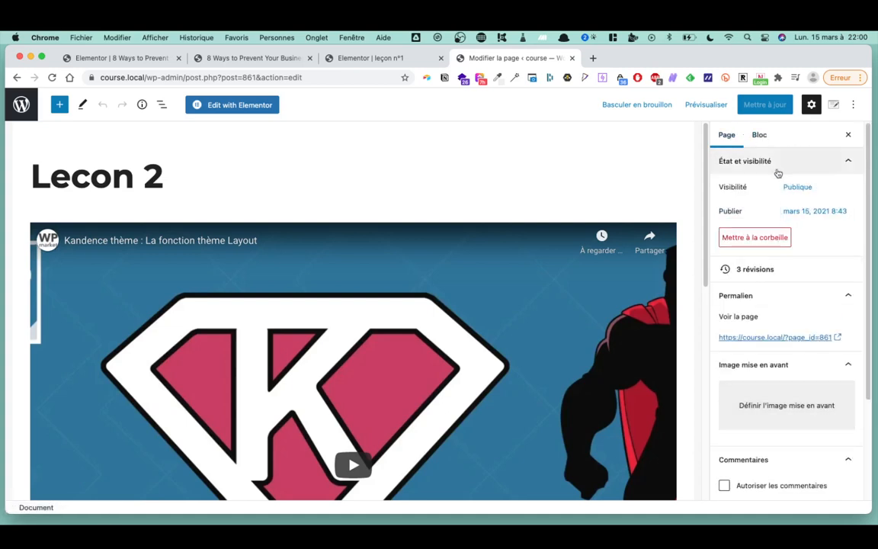
pyautogui.click(776, 171)
pyautogui.click(777, 171)
# - Make Lecon 2 password protected with a password, update it, and return to the pages list
pyautogui.click(798, 188)
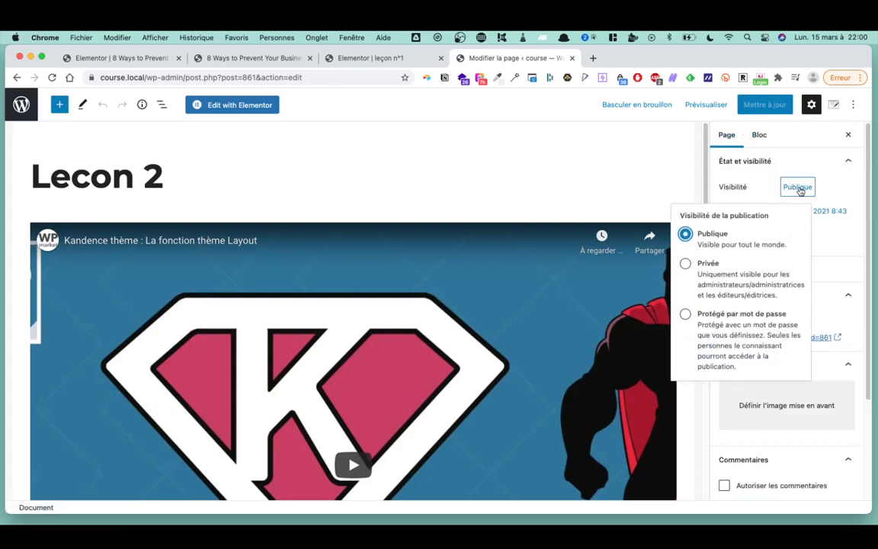
pyautogui.click(686, 315)
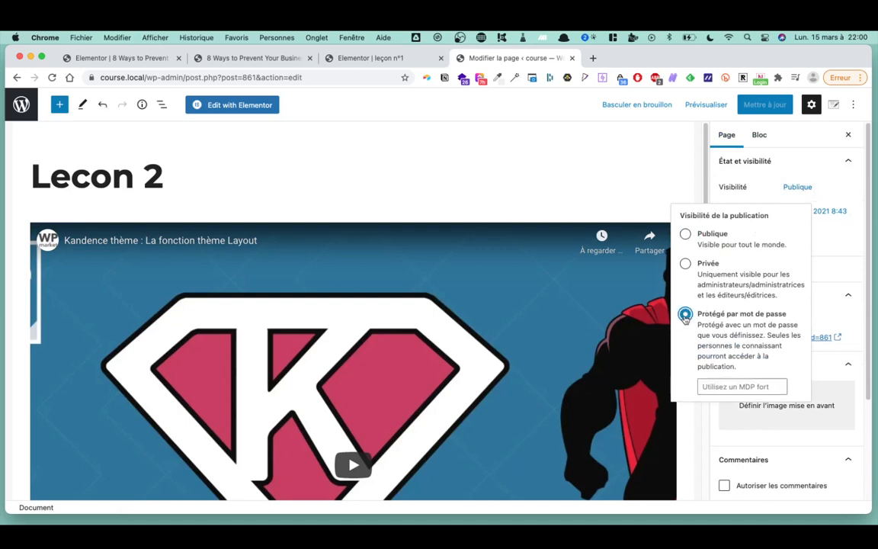
pyautogui.click(722, 385)
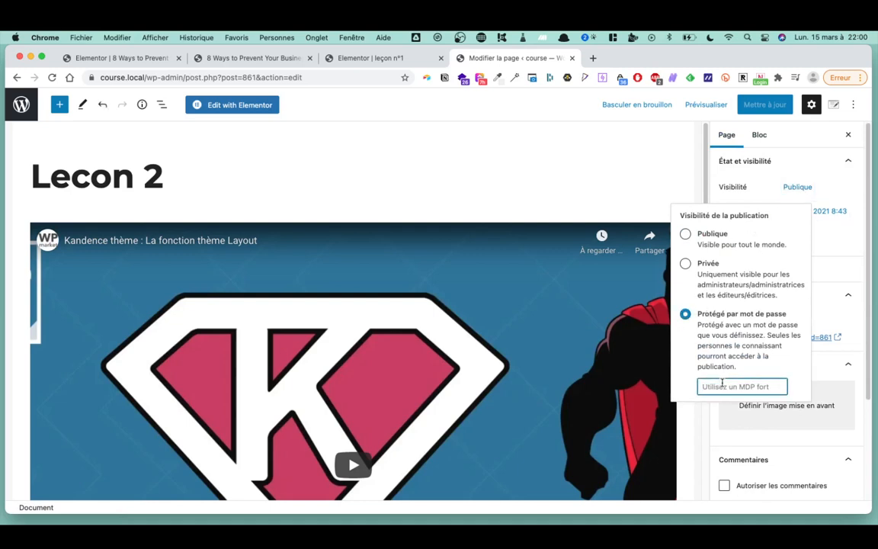
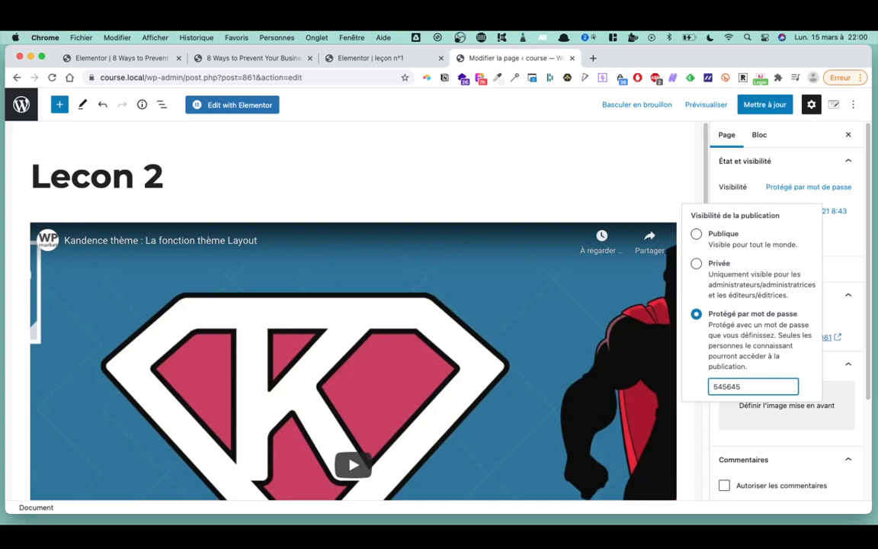
pyautogui.click(765, 104)
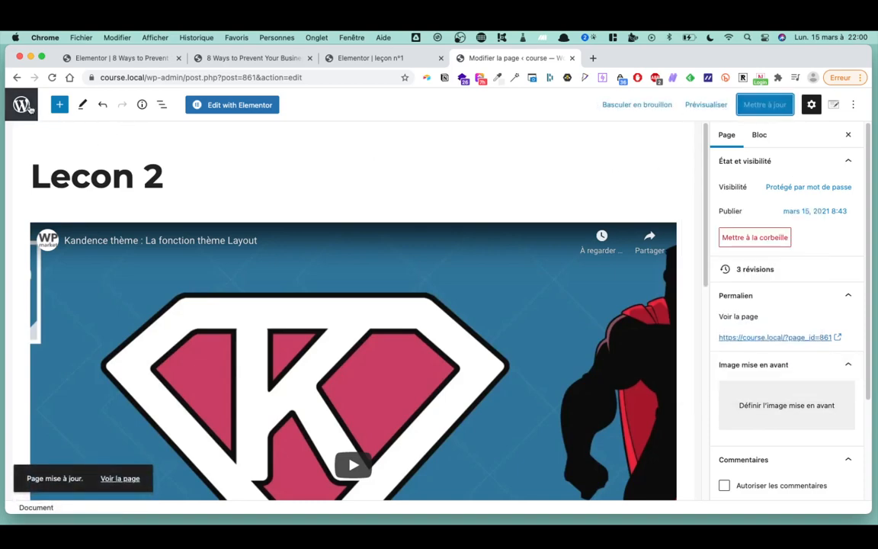
pyautogui.click(21, 106)
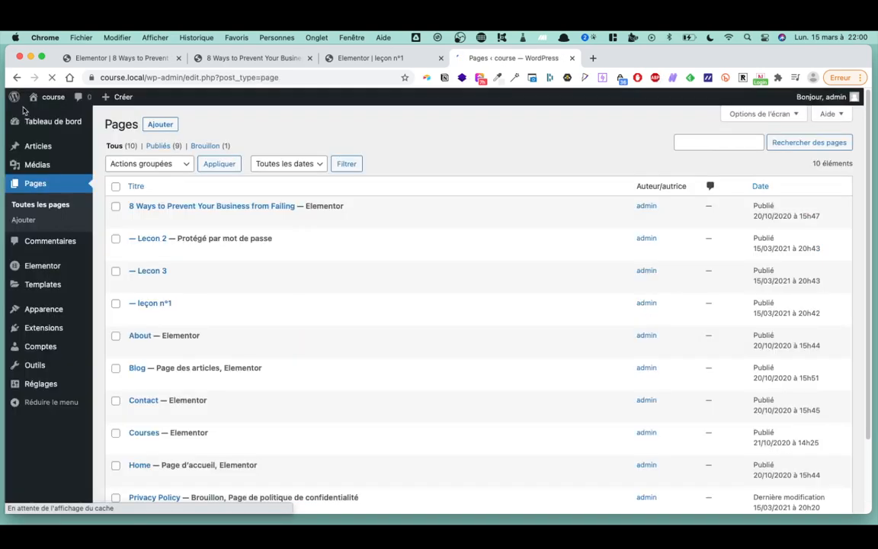
# - Set leçon n°1's visibility to Protégé par mot de passe with a password, and update it
pyautogui.click(157, 307)
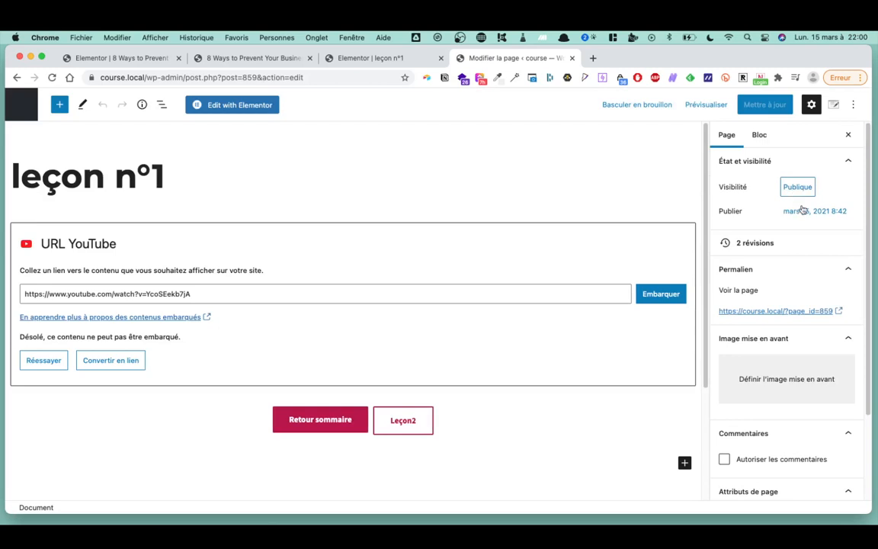
pyautogui.click(791, 195)
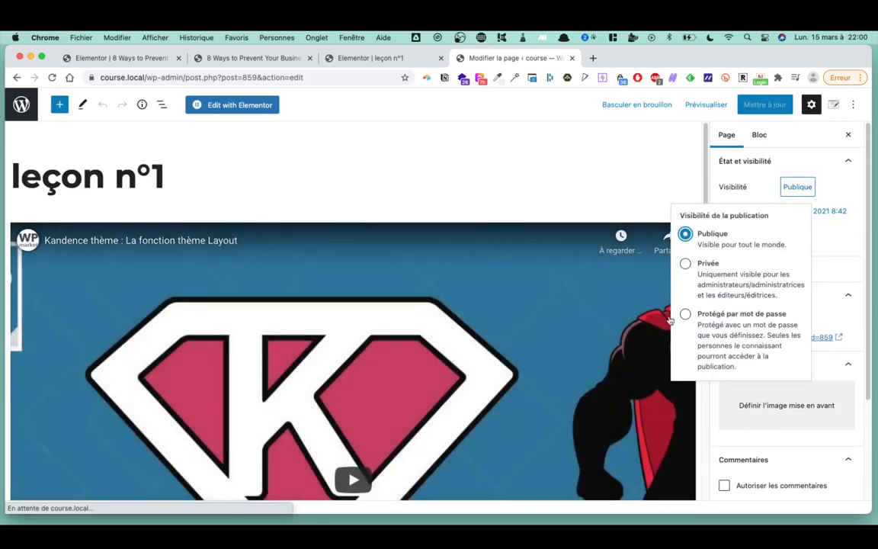
pyautogui.click(685, 314)
pyautogui.click(721, 385)
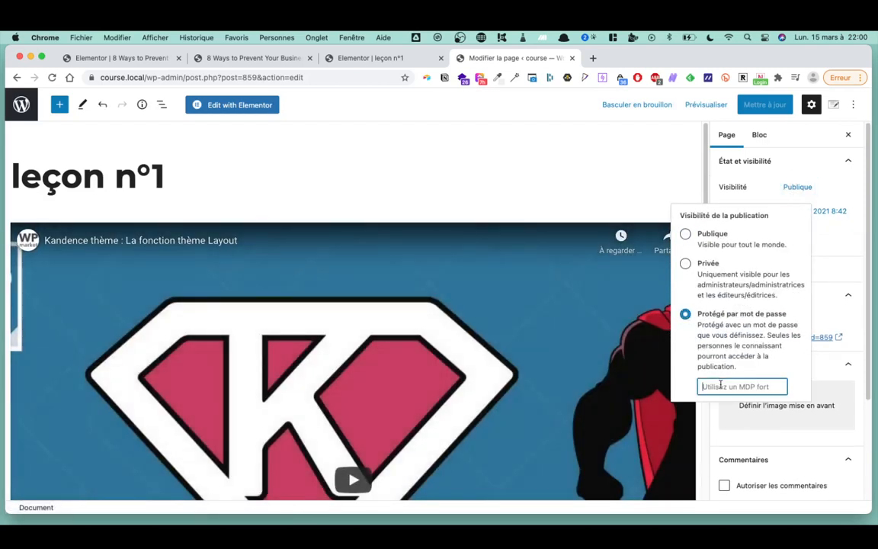
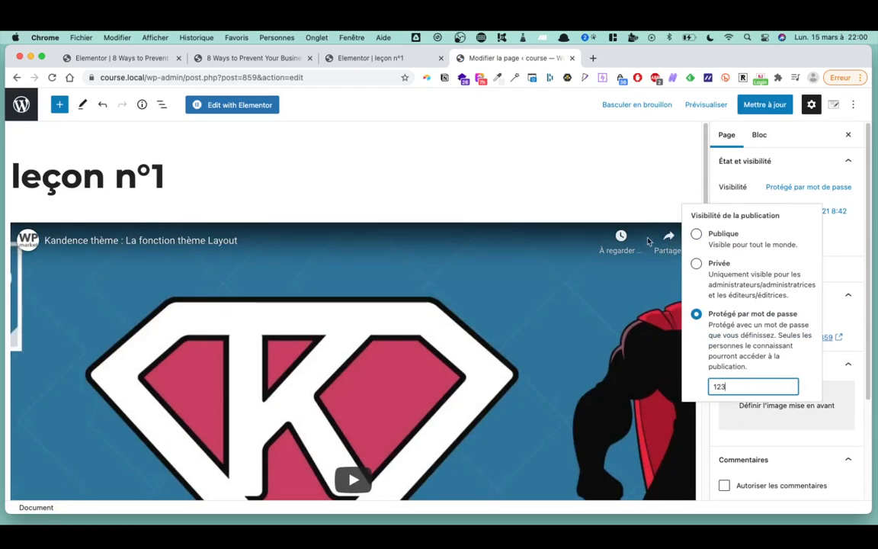
pyautogui.click(759, 106)
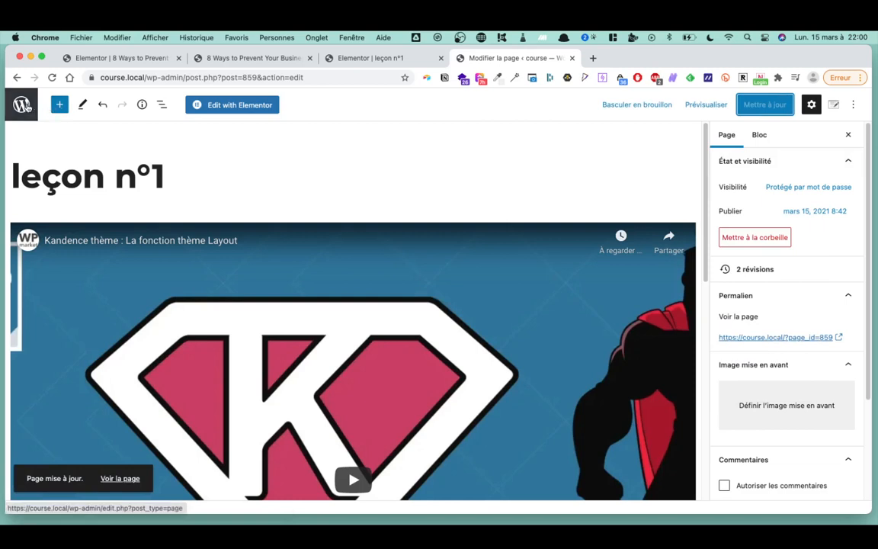
pyautogui.click(25, 106)
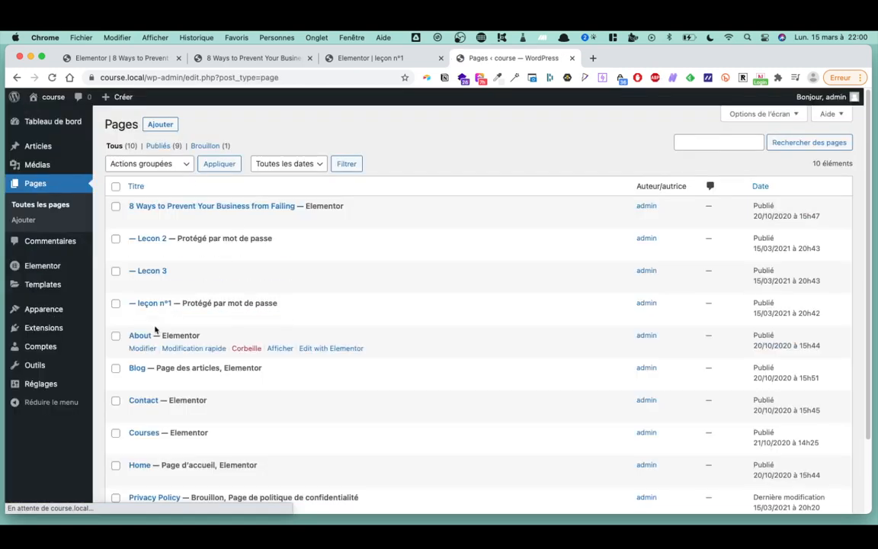
# - Set Lecon 3's visibility to Protégé par mot de passe with a password, and update it
pyautogui.click(147, 271)
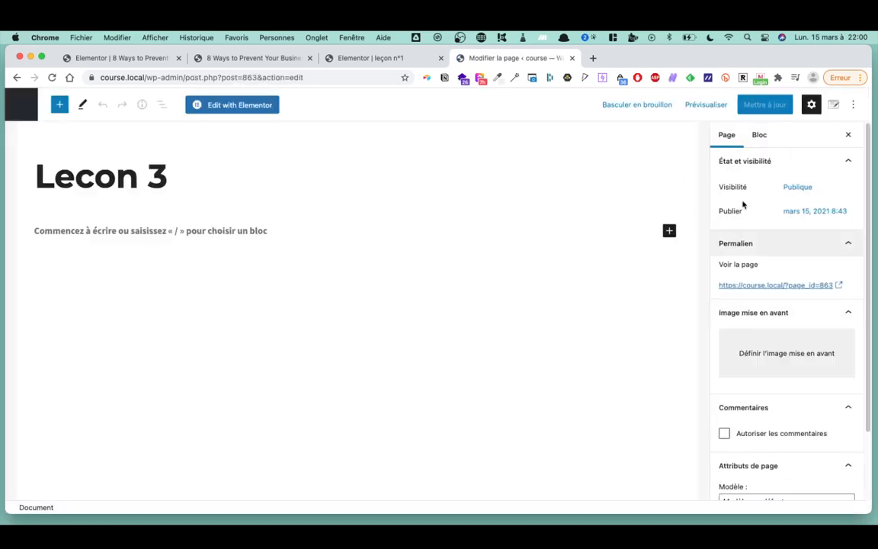
pyautogui.click(798, 187)
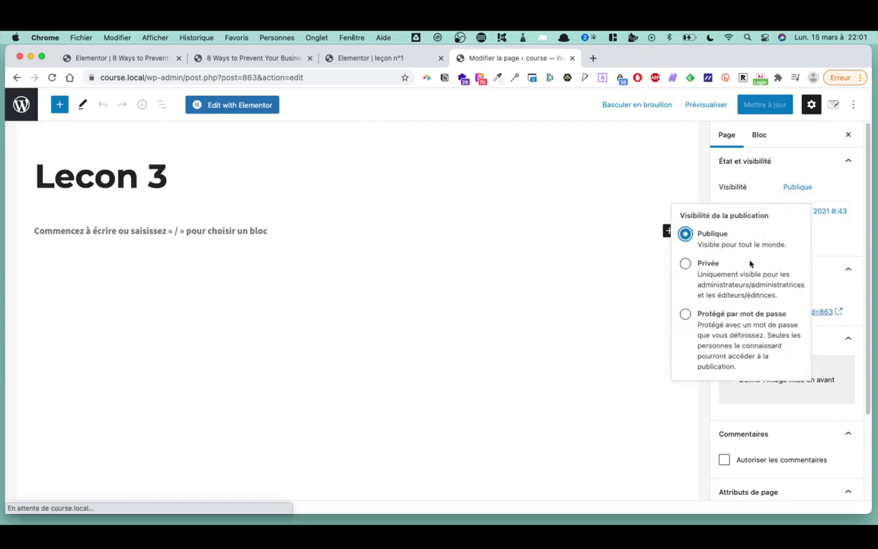
pyautogui.click(686, 314)
pyautogui.click(739, 385)
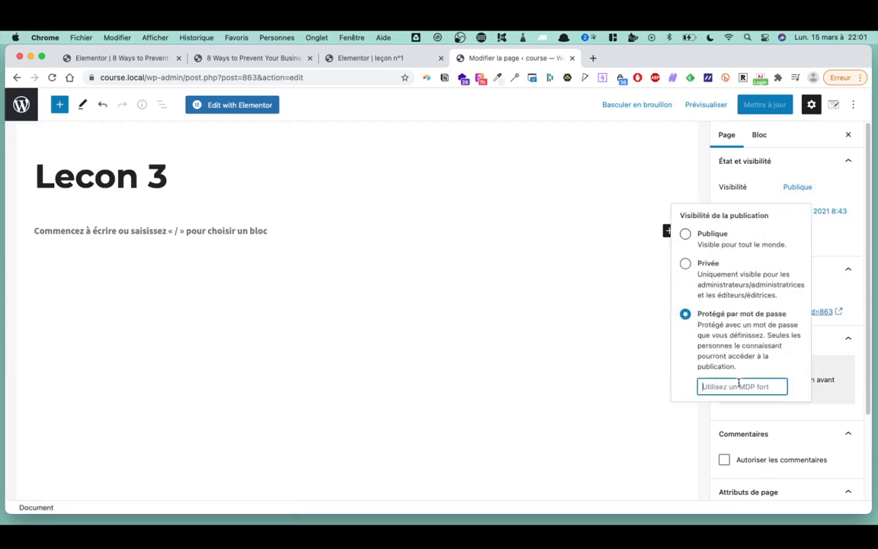
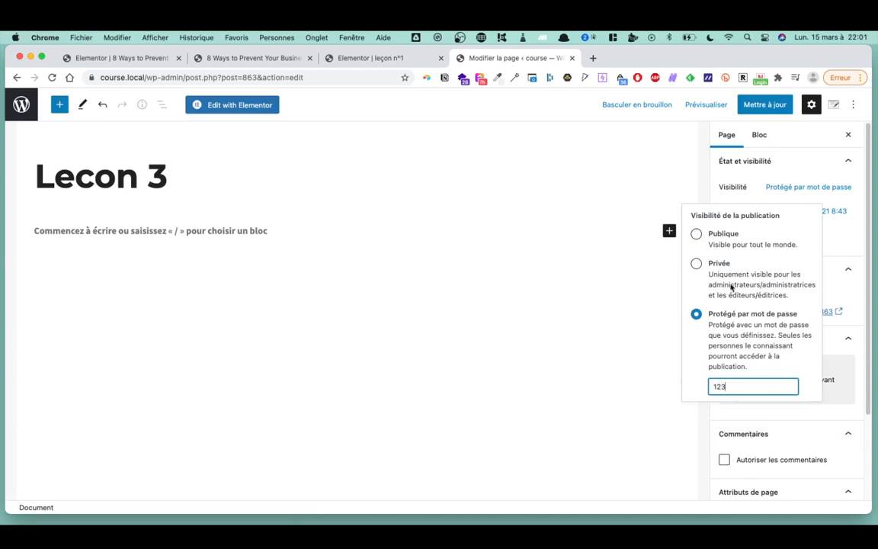
pyautogui.click(758, 106)
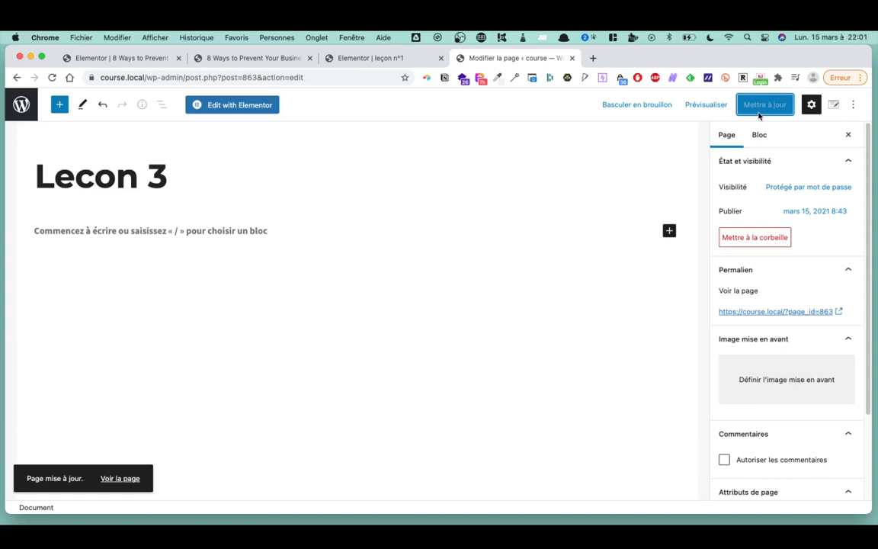
pyautogui.click(21, 104)
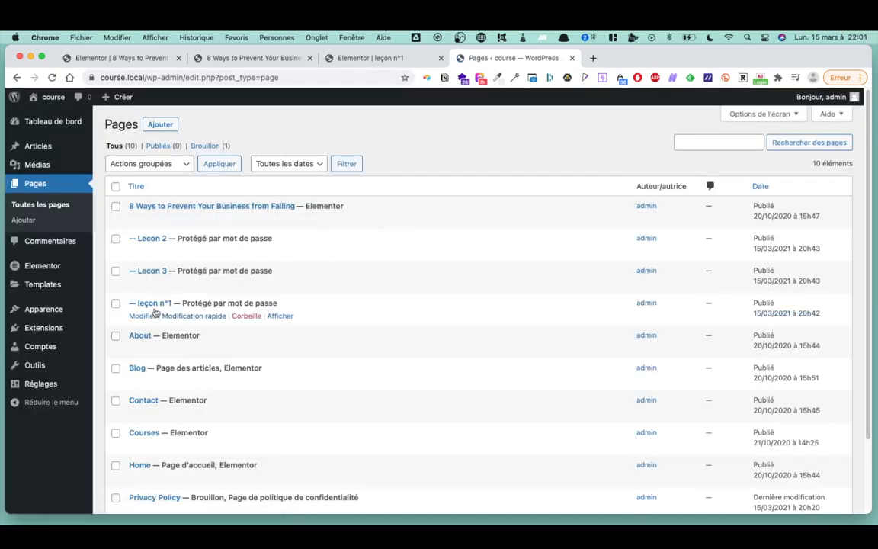
# - Send the leçon n°1 page to the Corbeille and open Lecon 2 for editing
pyautogui.click(151, 303)
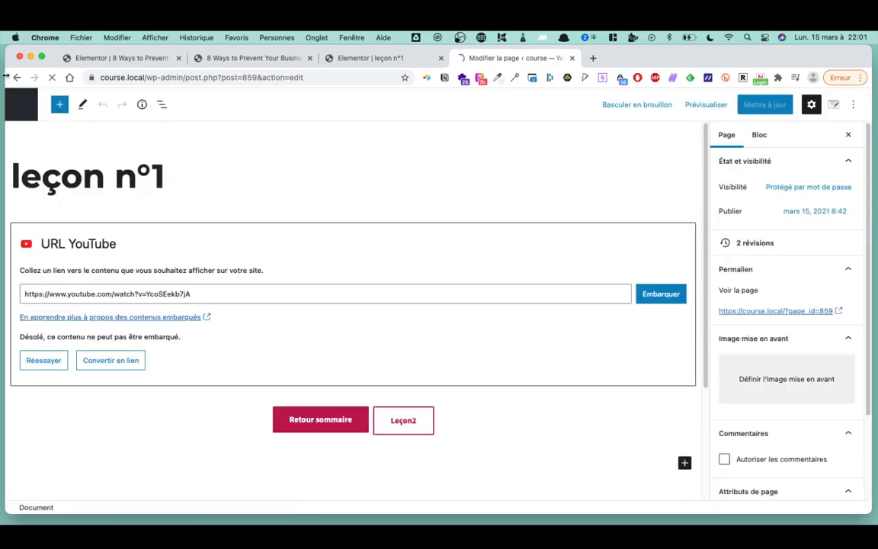
pyautogui.click(16, 78)
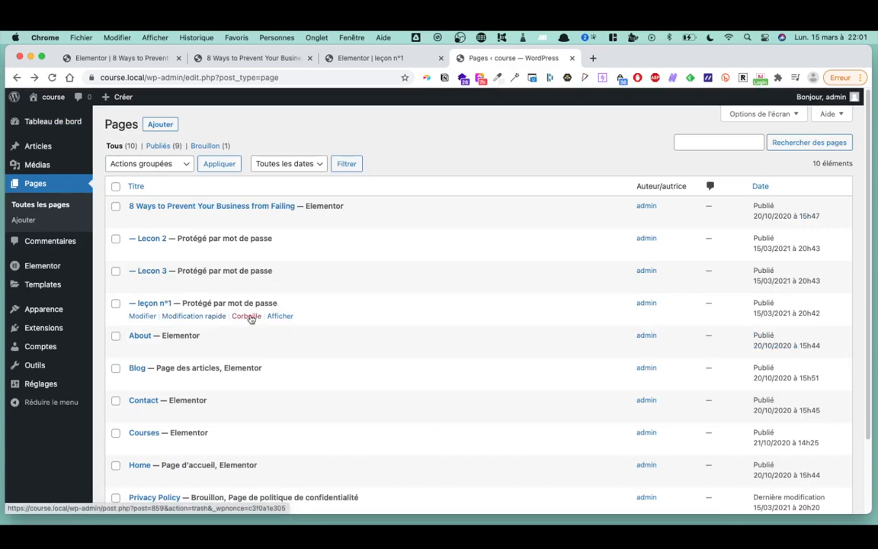
pyautogui.click(258, 318)
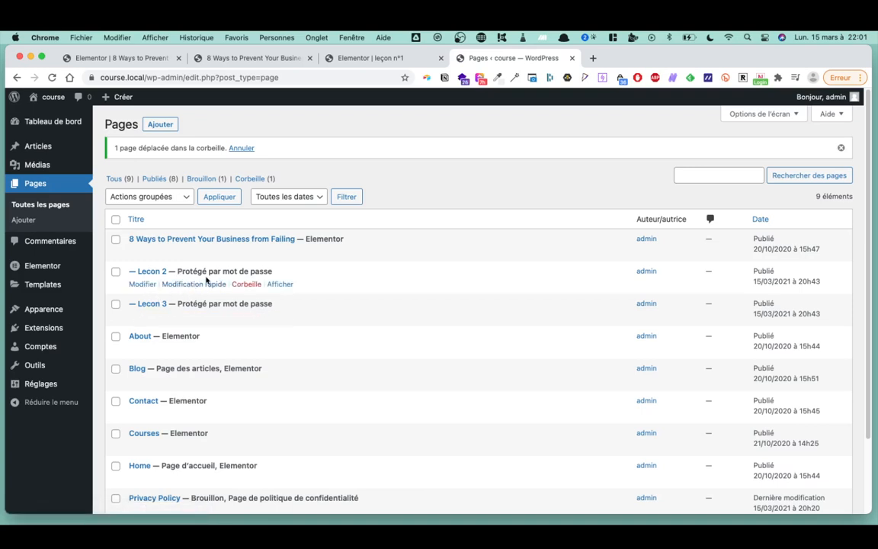
pyautogui.click(143, 286)
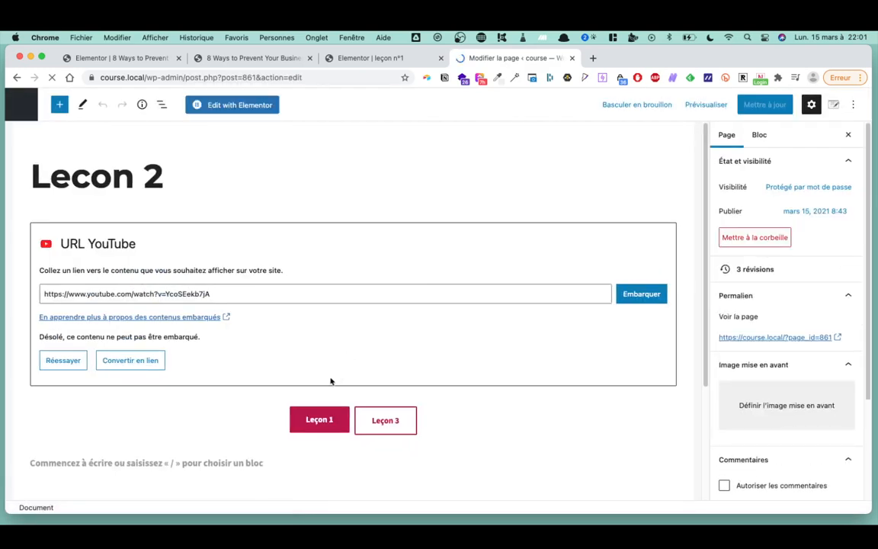
# - Change the page title from 'Lecon 2' to 'Leçons'
pyautogui.click(163, 180)
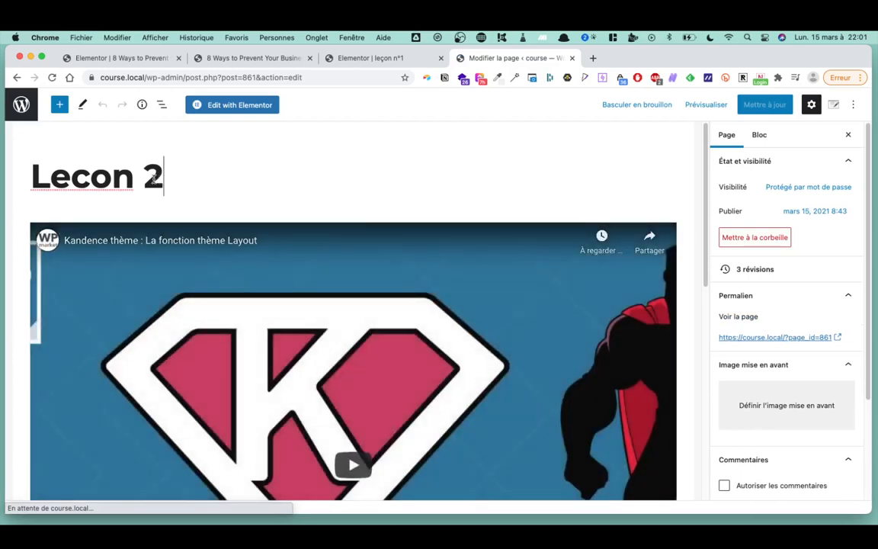
pyautogui.moveTo(163, 180); pyautogui.dragTo(133, 179)
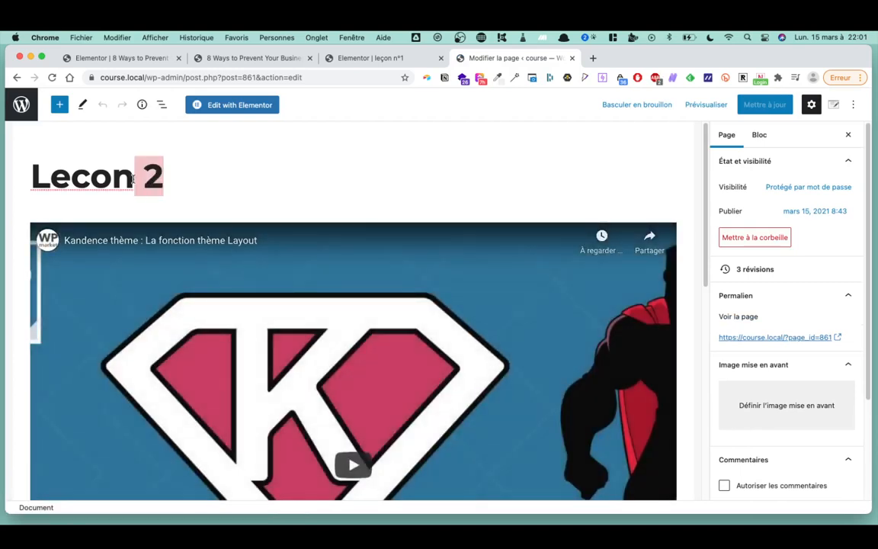
pyautogui.write('s')
pyautogui.click(80, 180)
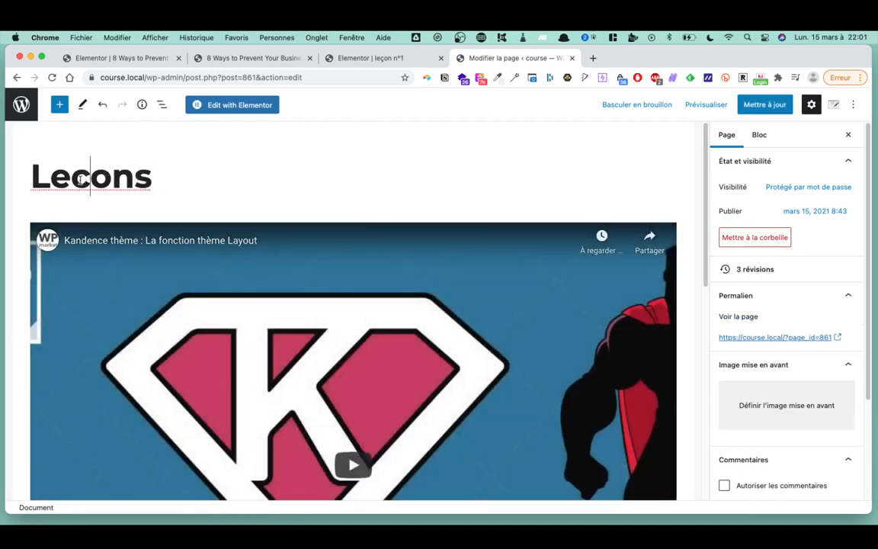
pyautogui.press('BackSpace')
pyautogui.write('ç')
pyautogui.press('Right')
pyautogui.press('Right')
pyautogui.press('Right')
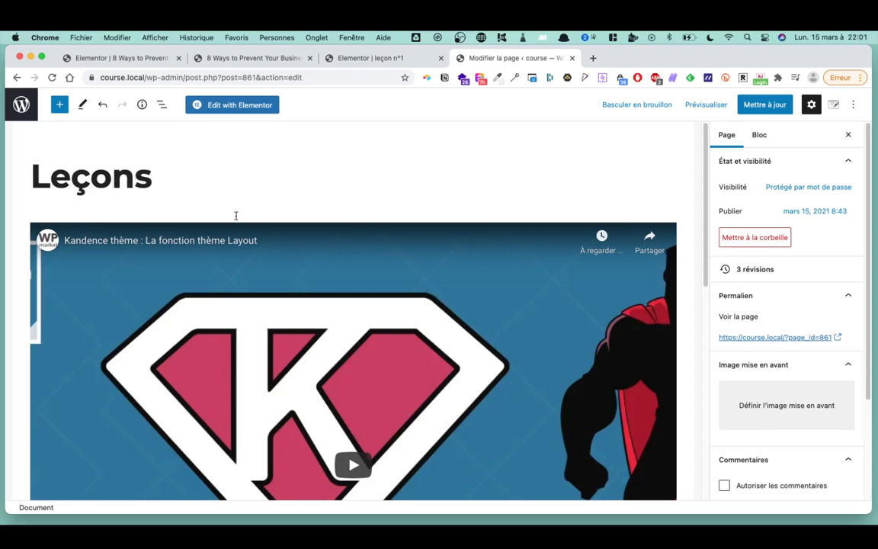
# - Insert a YouTube embed block below the lesson buttons
pyautogui.scroll(-10, 316, 296)
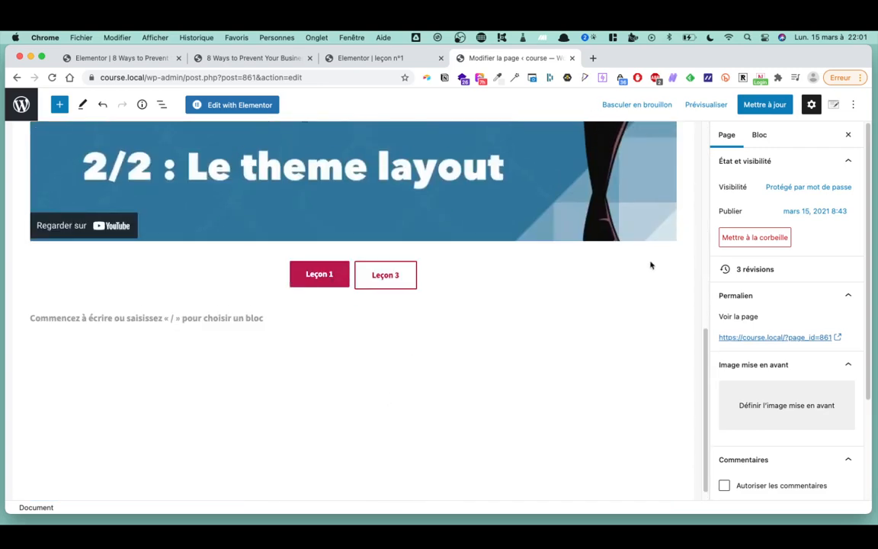
pyautogui.click(320, 274)
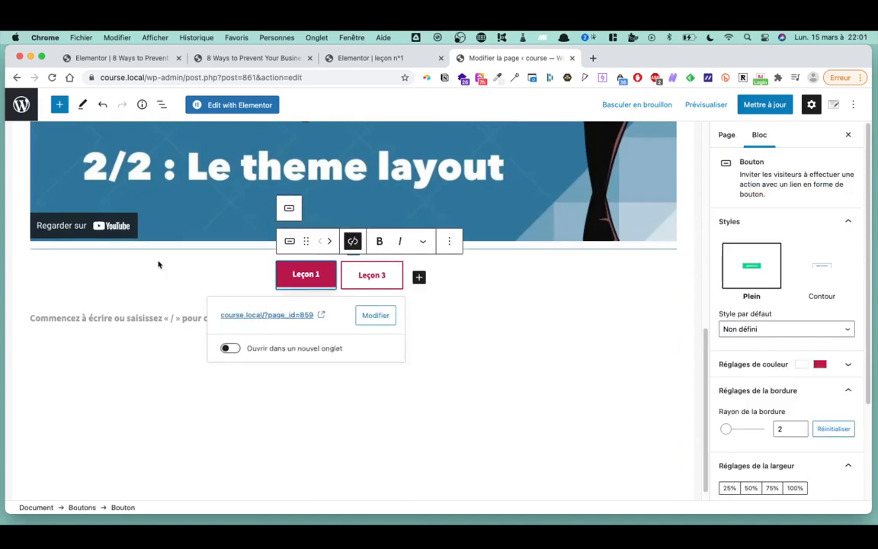
pyautogui.click(112, 265)
pyautogui.click(695, 224)
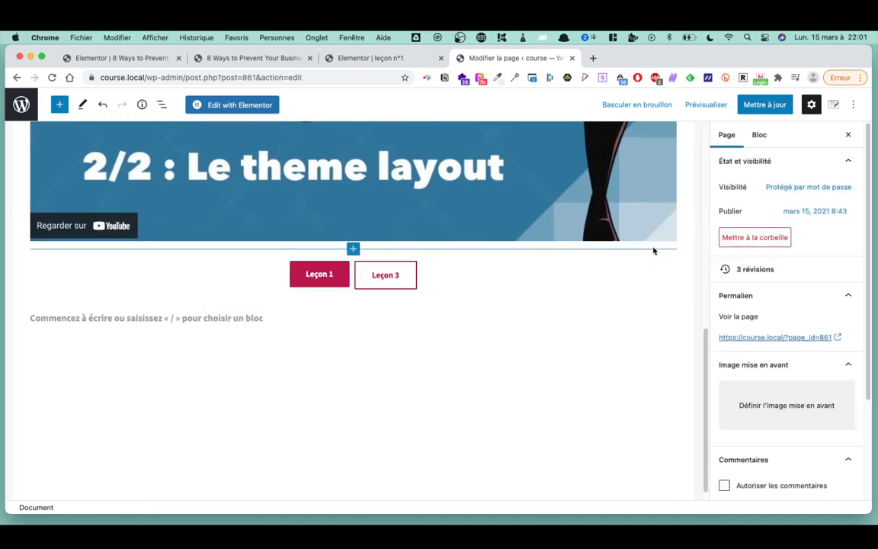
pyautogui.click(652, 252)
pyautogui.click(688, 239)
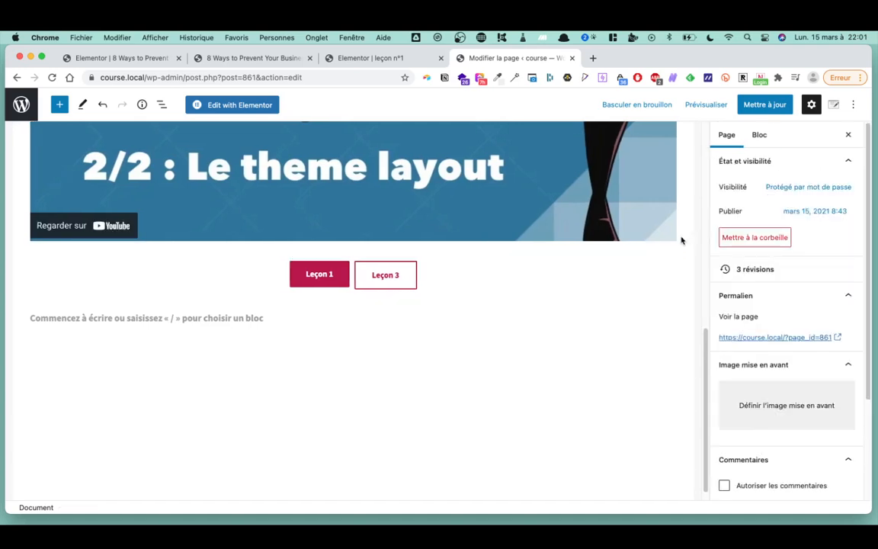
pyautogui.click(608, 281)
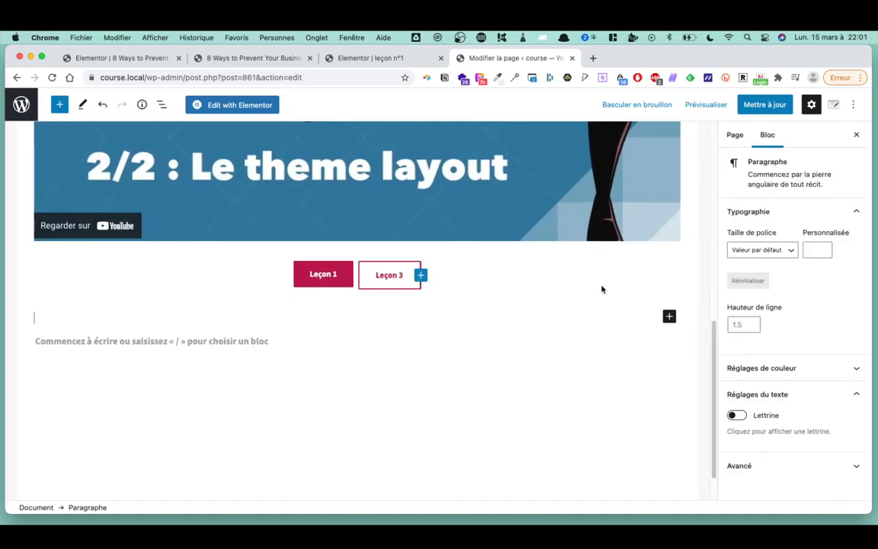
pyautogui.click(669, 316)
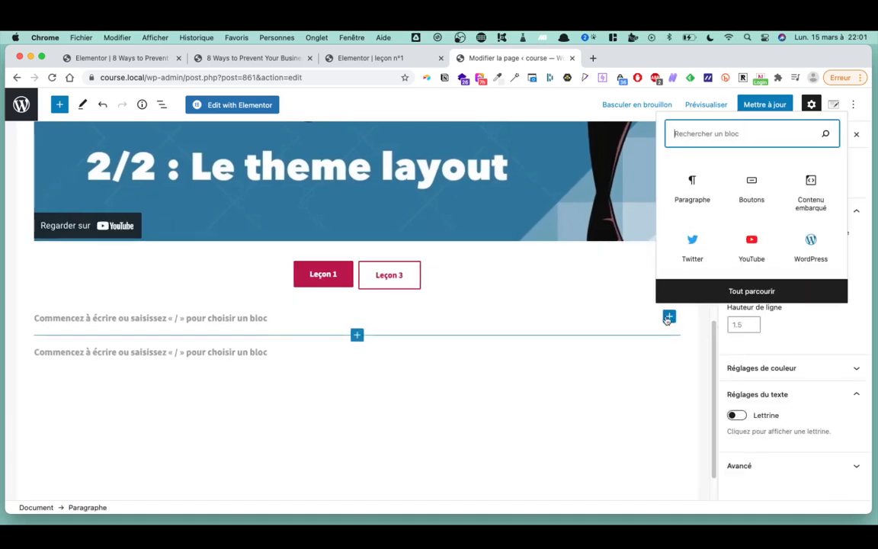
pyautogui.click(748, 244)
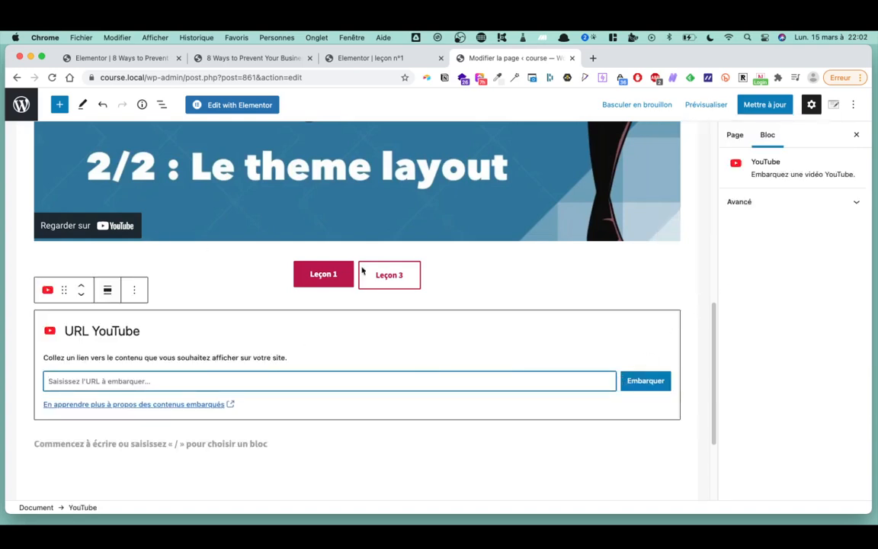
# - Insert a second YouTube embed block below the first one
pyautogui.click(339, 455)
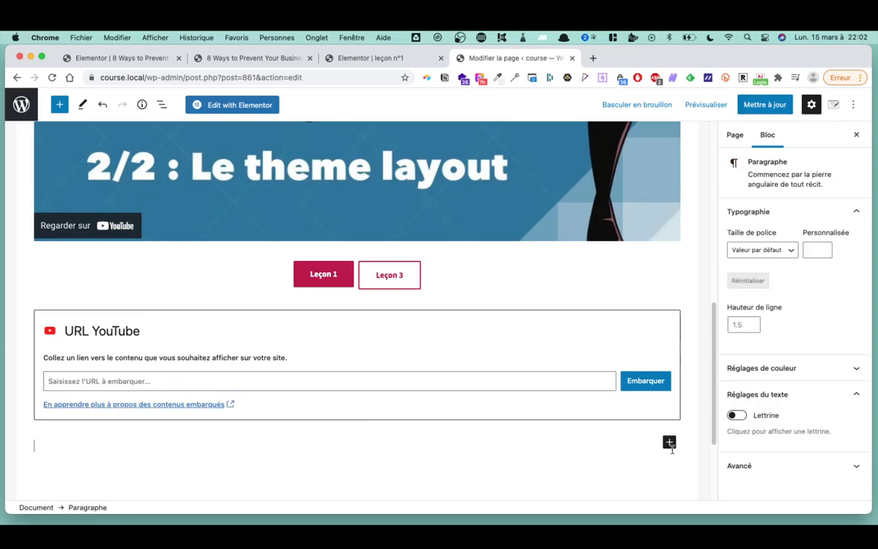
pyautogui.click(669, 443)
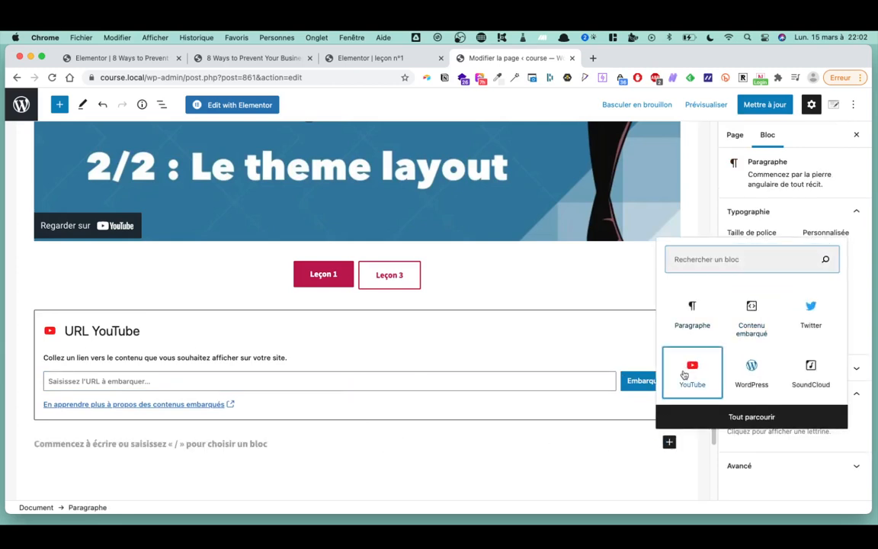
pyautogui.click(684, 373)
pyautogui.click(689, 410)
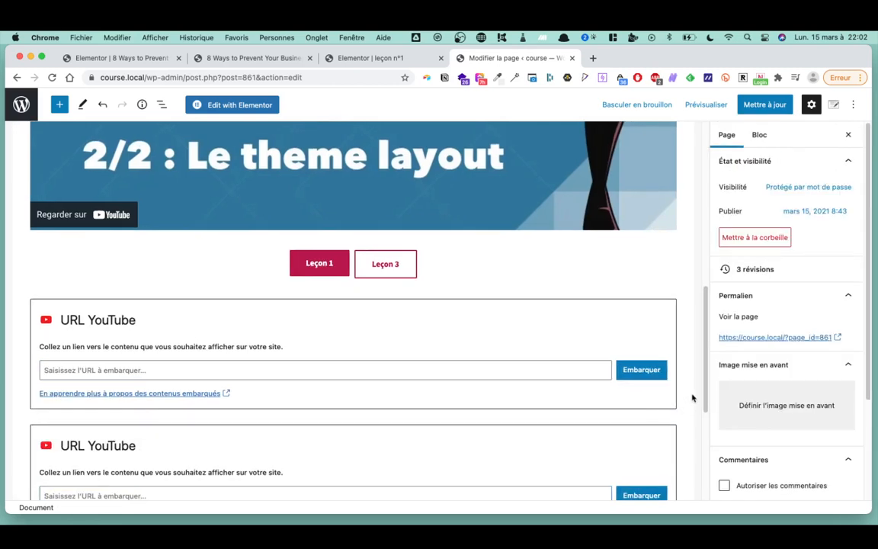
pyautogui.scroll(-3, 686, 404)
pyautogui.scroll(6, 639, 422)
pyautogui.scroll(-10, 609, 356)
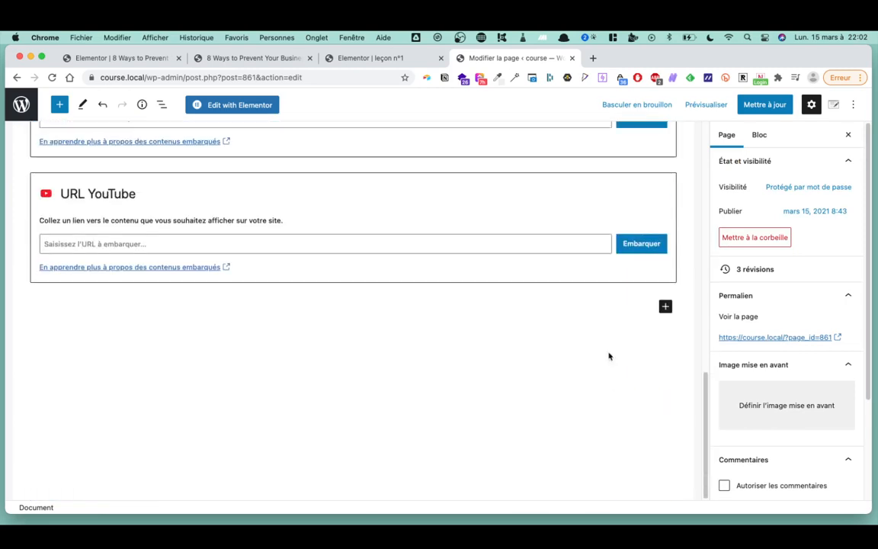
pyautogui.scroll(4, 506, 349)
pyautogui.scroll(-4, 504, 349)
pyautogui.scroll(8, 497, 398)
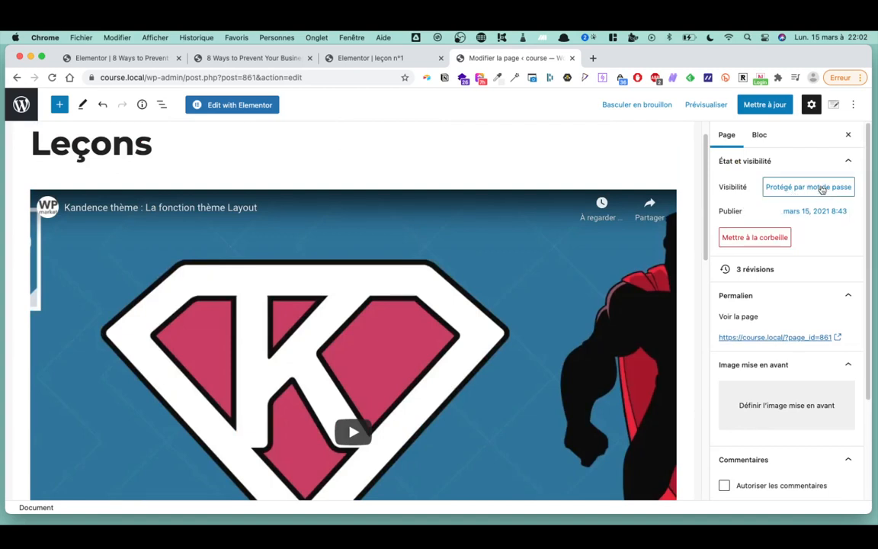
# - Confirm the page is still password protected, then save the Leçons page
pyautogui.click(822, 190)
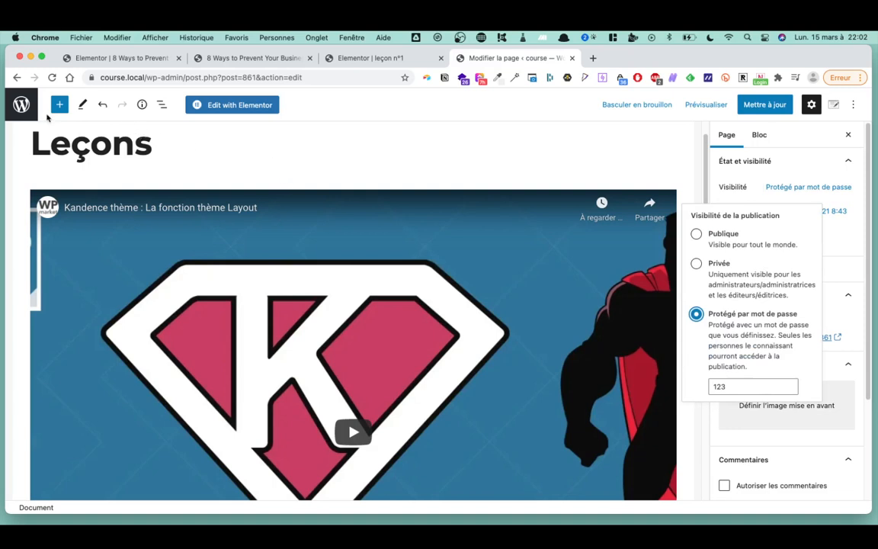
pyautogui.click(22, 106)
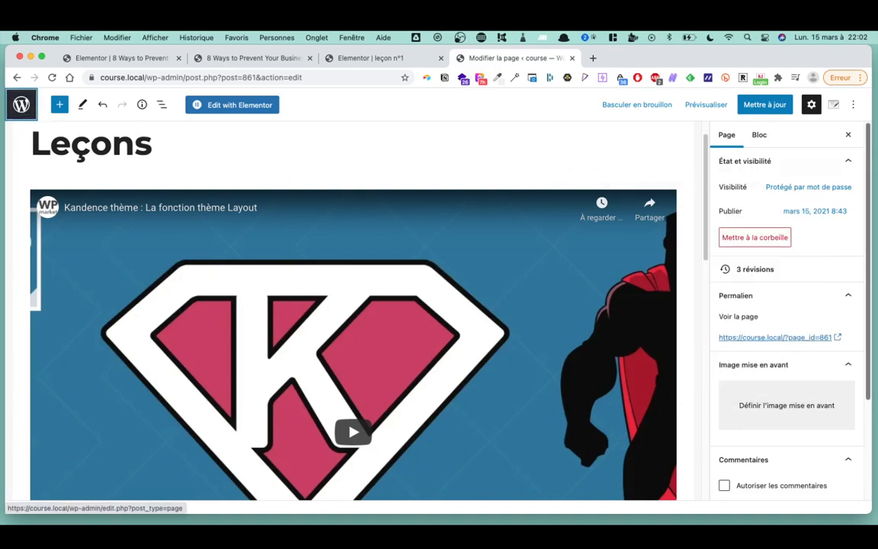
pyautogui.click(765, 104)
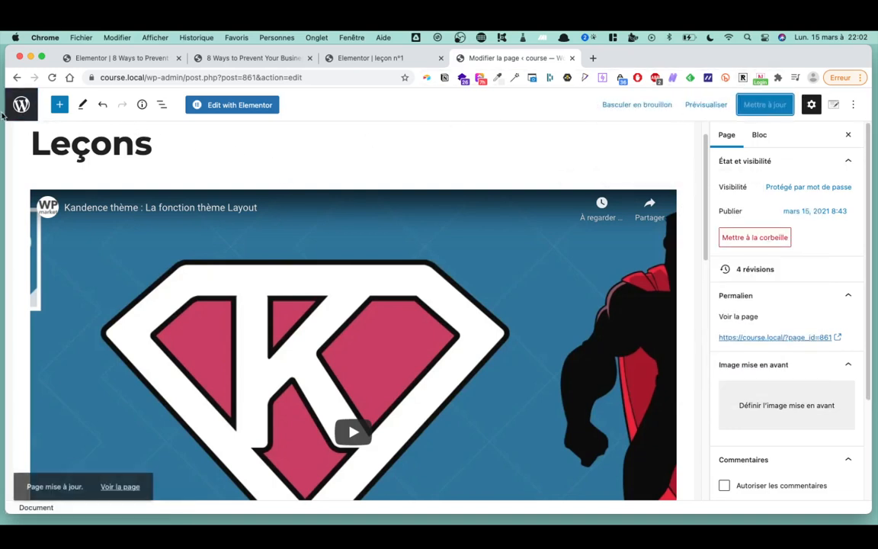
pyautogui.click(23, 105)
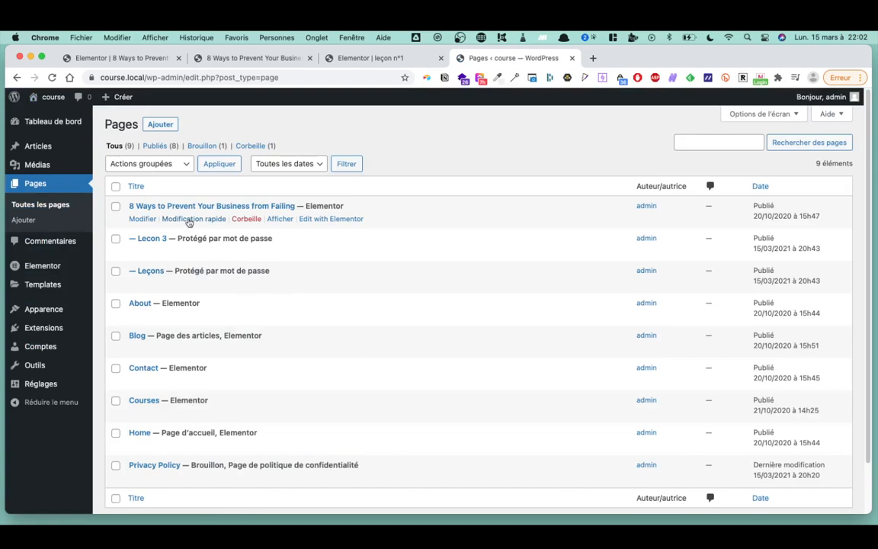
# - Open the course page in Elementor and check that Enroll Now links to page_id=859
pyautogui.click(141, 220)
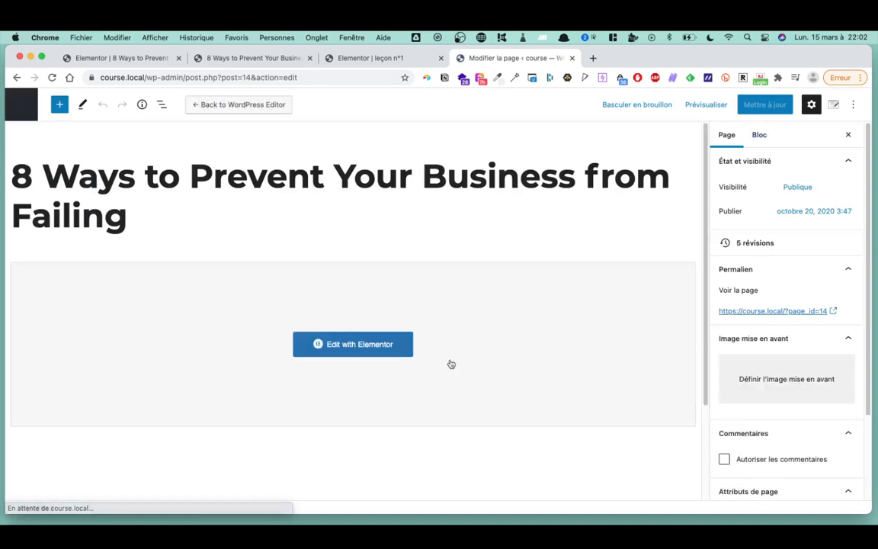
pyautogui.click(373, 344)
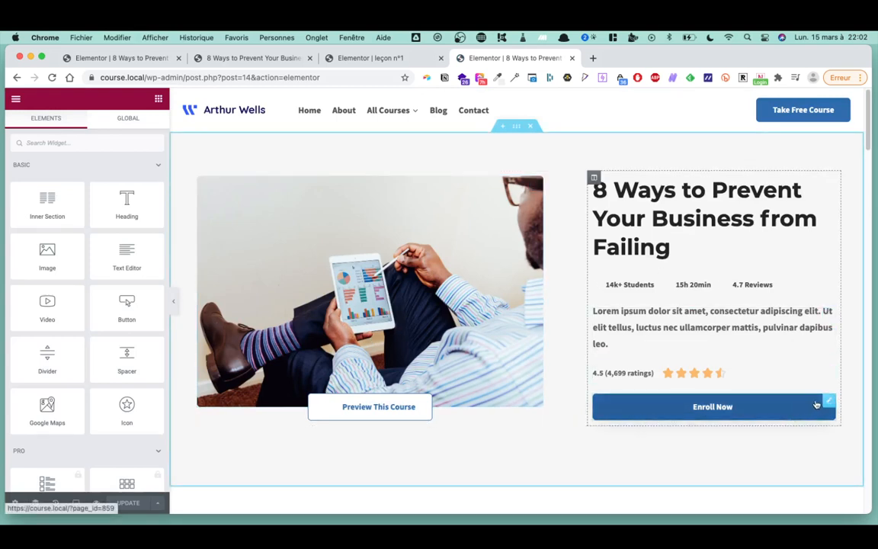
pyautogui.click(825, 402)
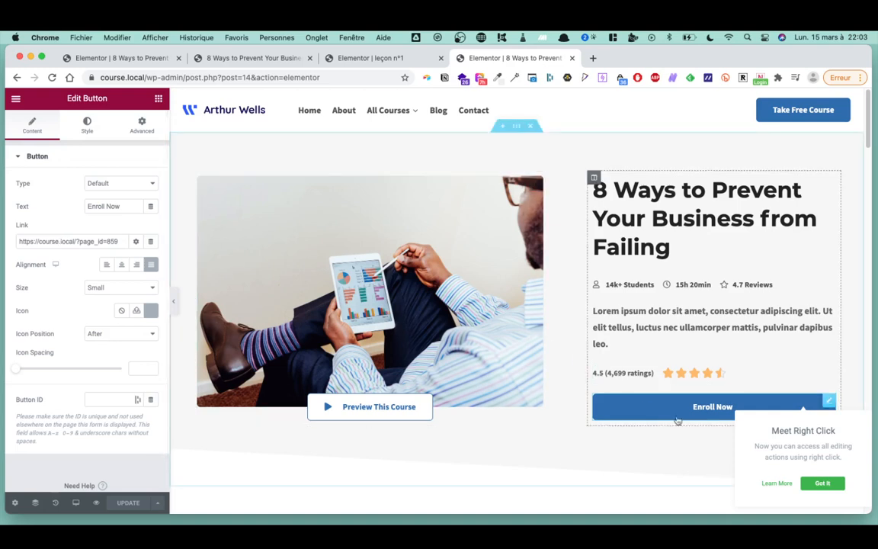
pyautogui.click(811, 481)
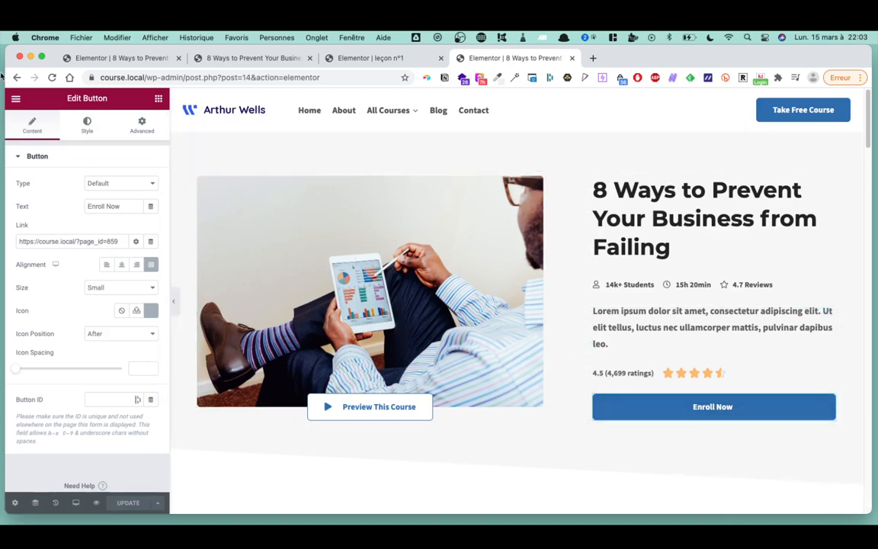
pyautogui.click(158, 99)
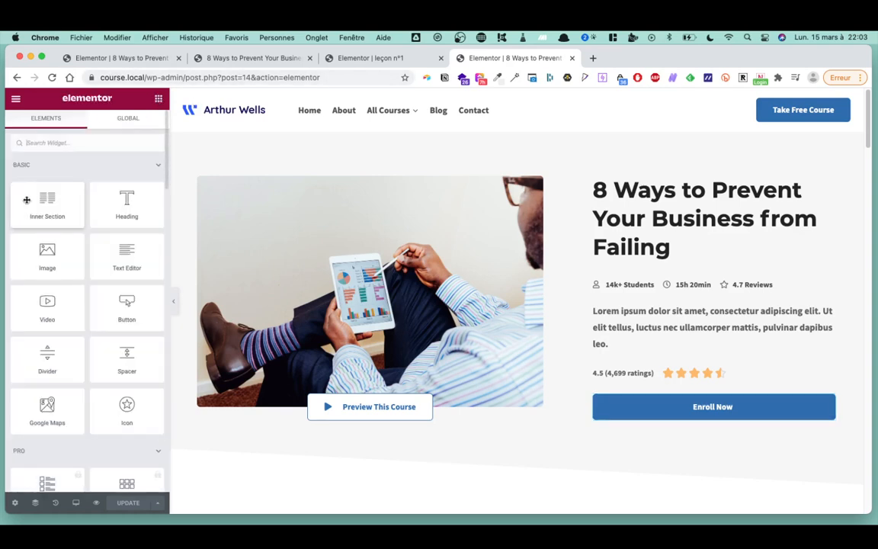
# - Add a two-column inner section holding Enroll Now on the right and a duplicate on the left
pyautogui.moveTo(46, 200); pyautogui.dragTo(691, 380)
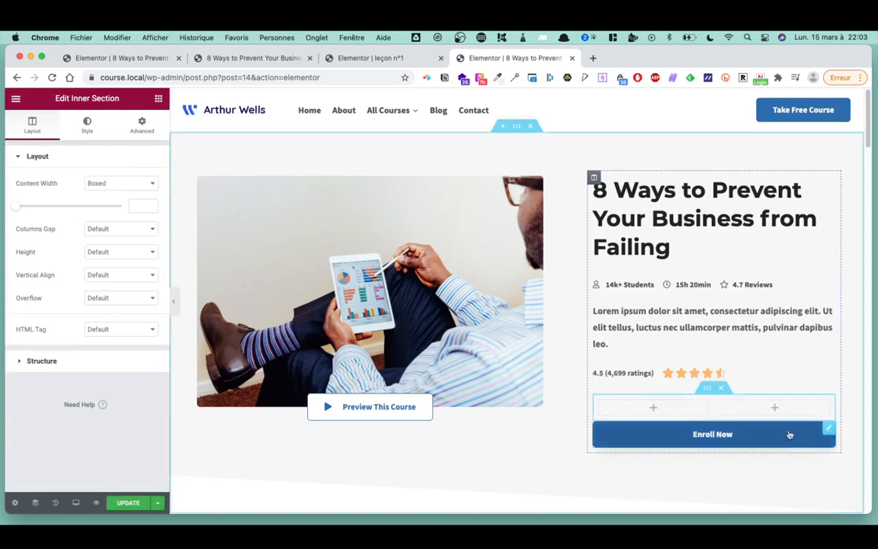
pyautogui.moveTo(824, 423); pyautogui.dragTo(810, 408)
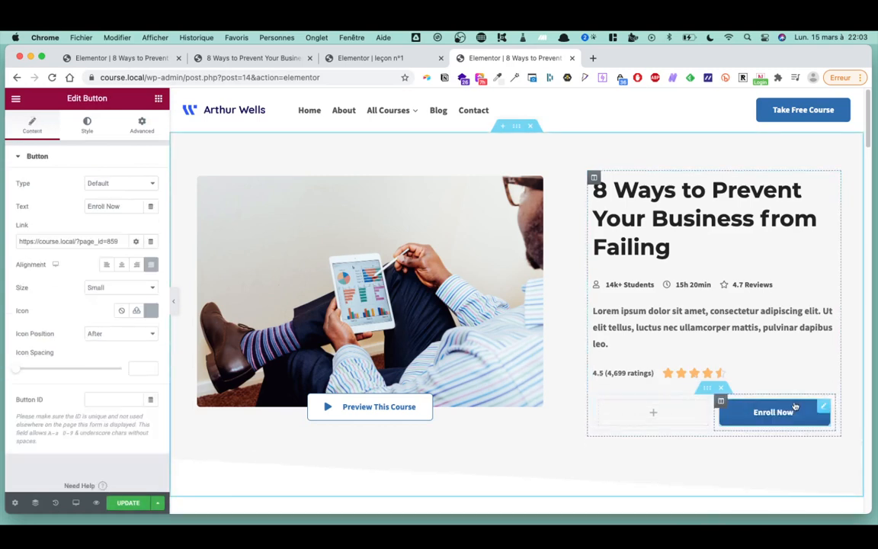
pyautogui.rightClick(786, 420)
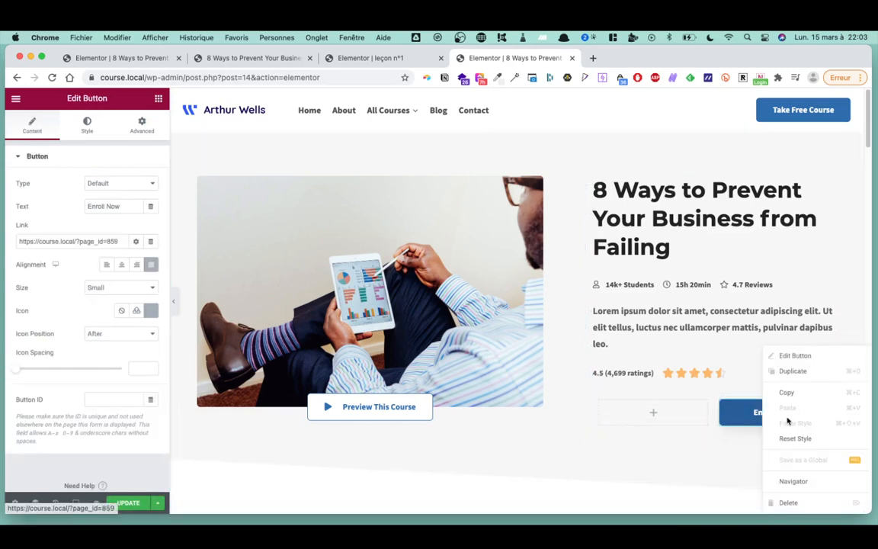
pyautogui.click(812, 378)
pyautogui.moveTo(817, 447); pyautogui.dragTo(652, 413)
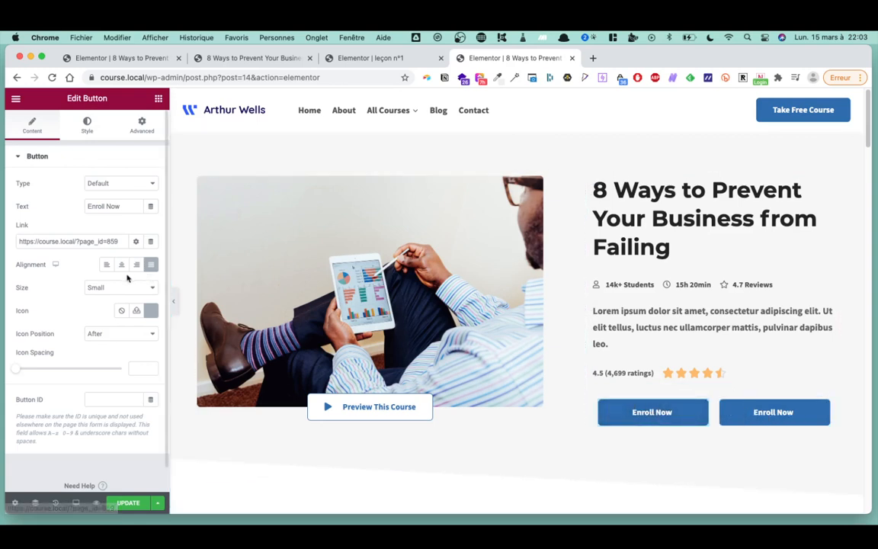
# - Relabel the left button 'inscription'
pyautogui.tripleClick(646, 416)
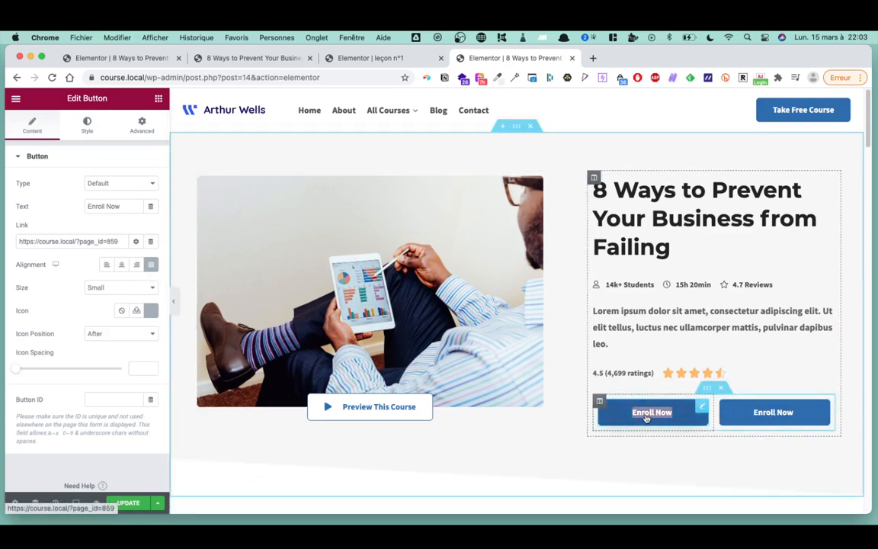
pyautogui.write('Inscription')
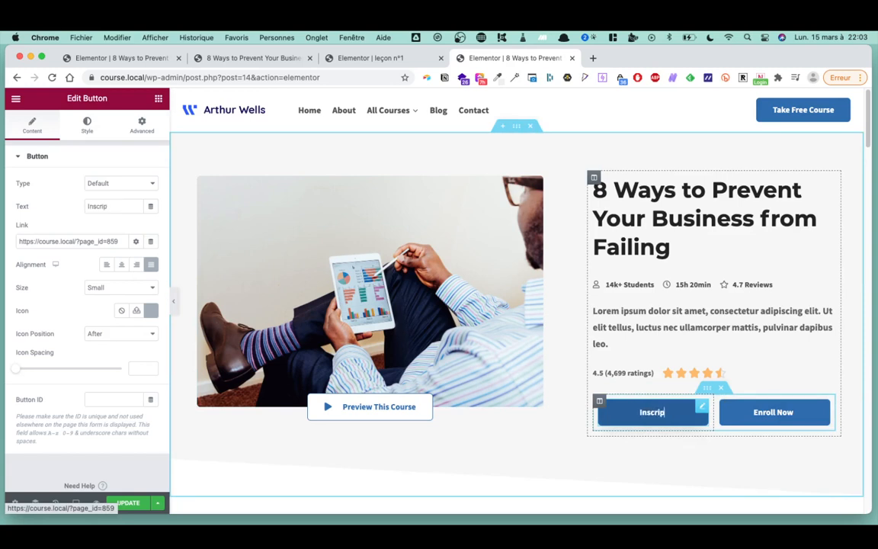
pyautogui.doubleClick(664, 417)
pyautogui.write('inscription')
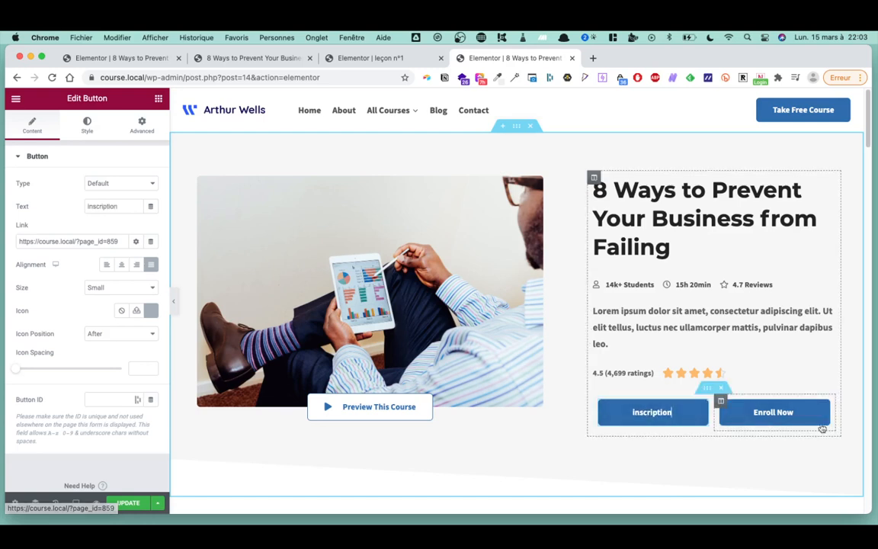
# - Change the right button's text to 'Reprendre' and link it to the Leçons page
pyautogui.tripleClick(775, 416)
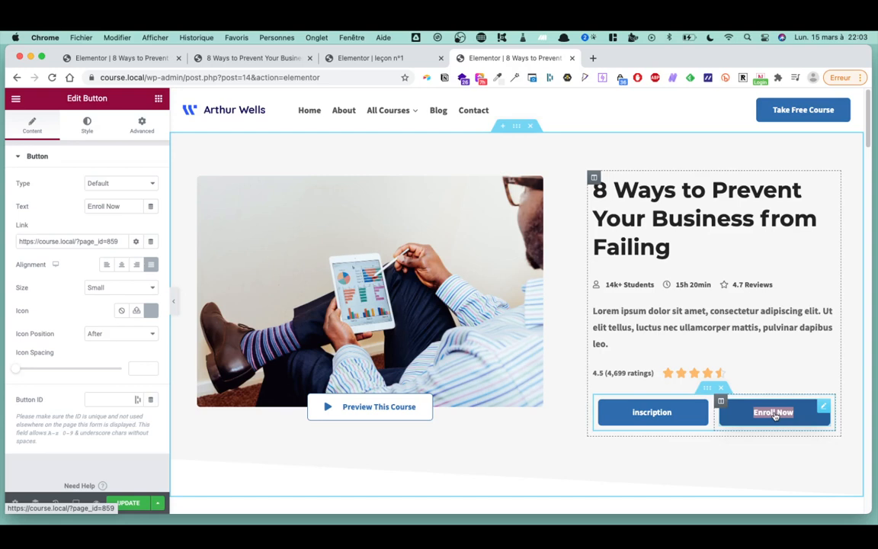
pyautogui.write('Reprendre')
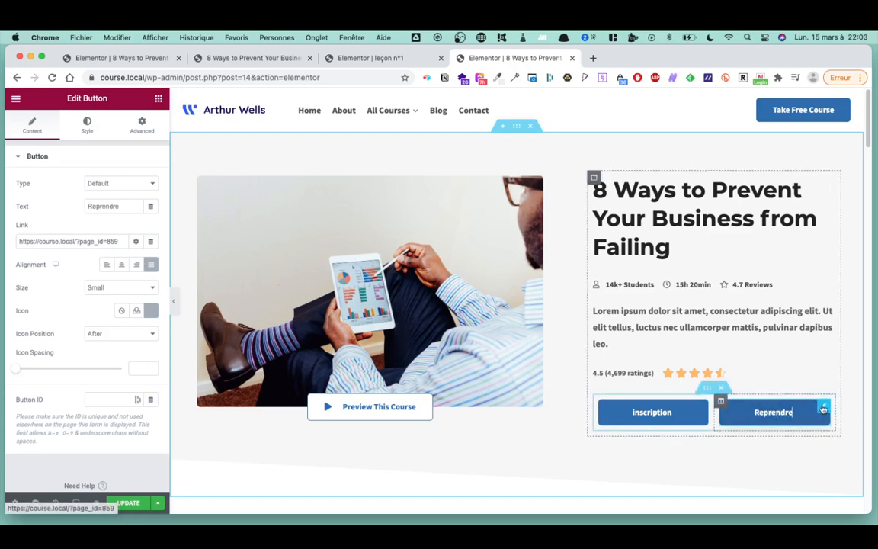
pyautogui.tripleClick(112, 241)
pyautogui.press('BackSpace')
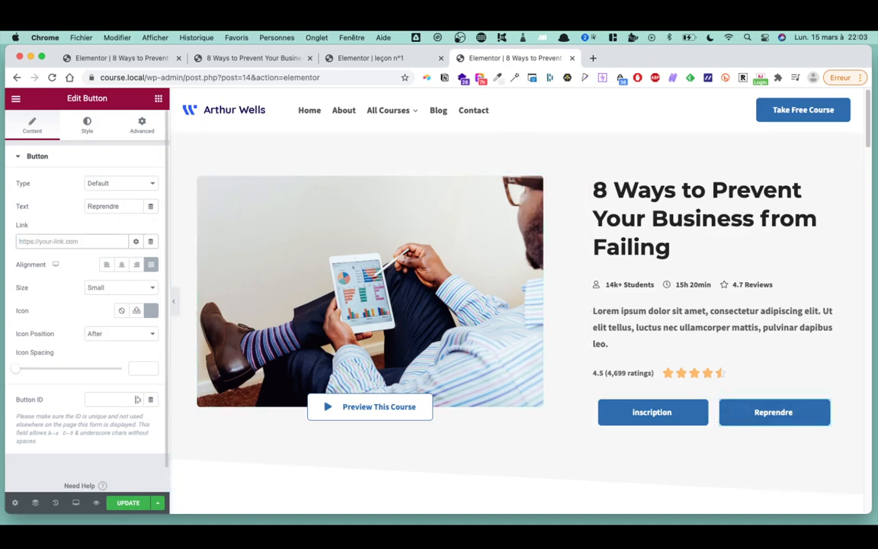
pyautogui.write('le')
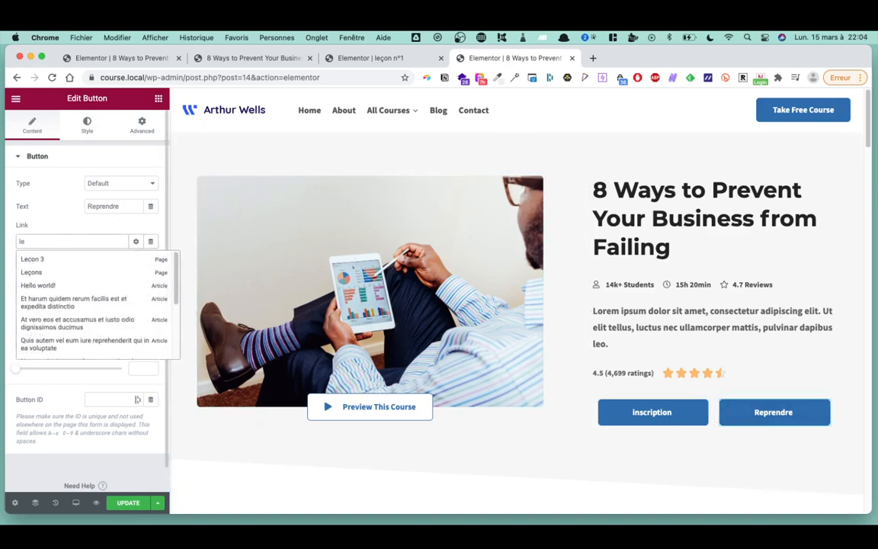
pyautogui.click(127, 273)
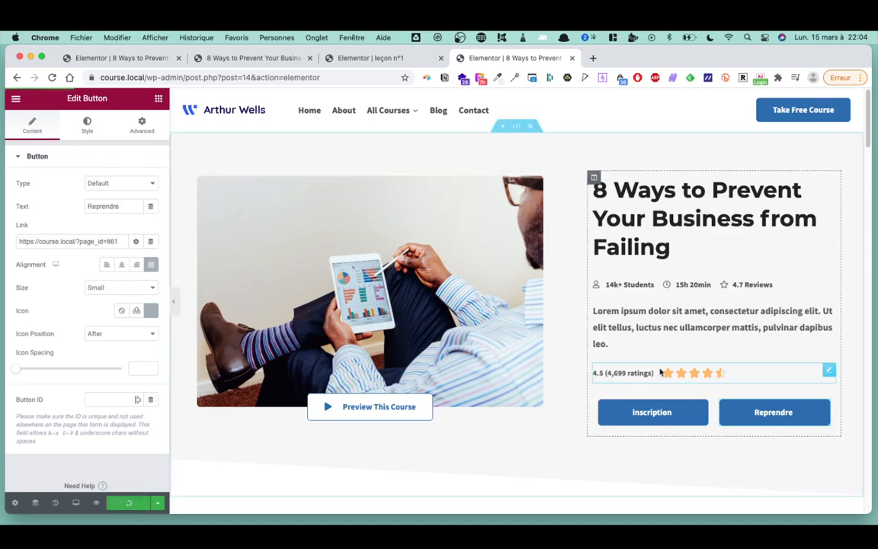
pyautogui.click(652, 413)
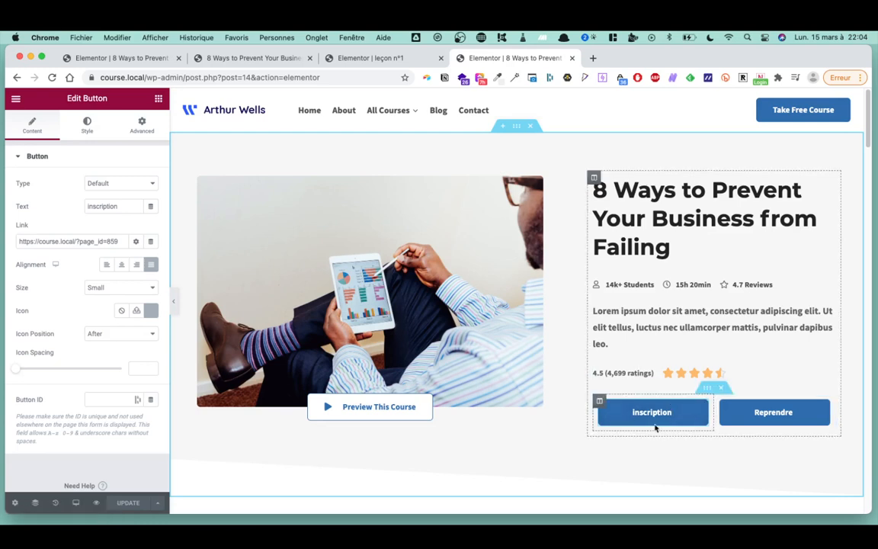
# - Link the inscription button to the Contact page (page_id=13) and update the course page
pyautogui.click(662, 417)
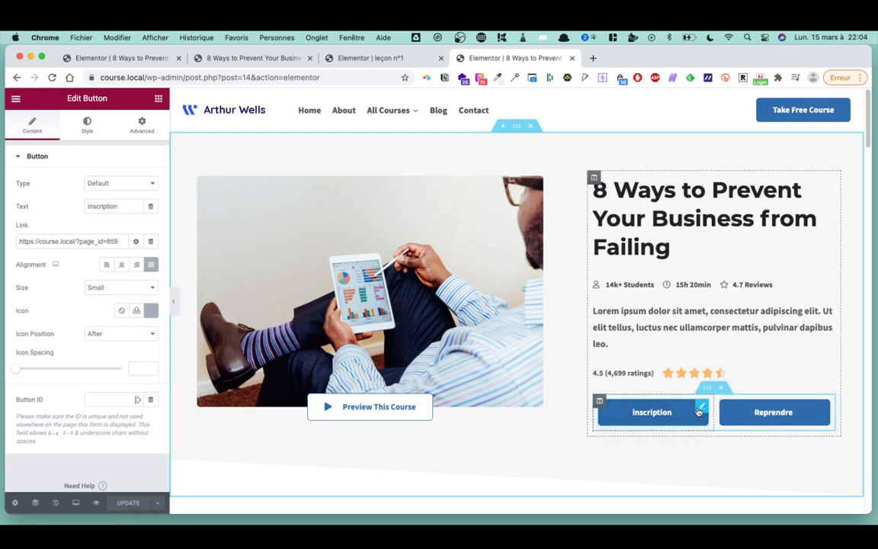
pyautogui.doubleClick(94, 241)
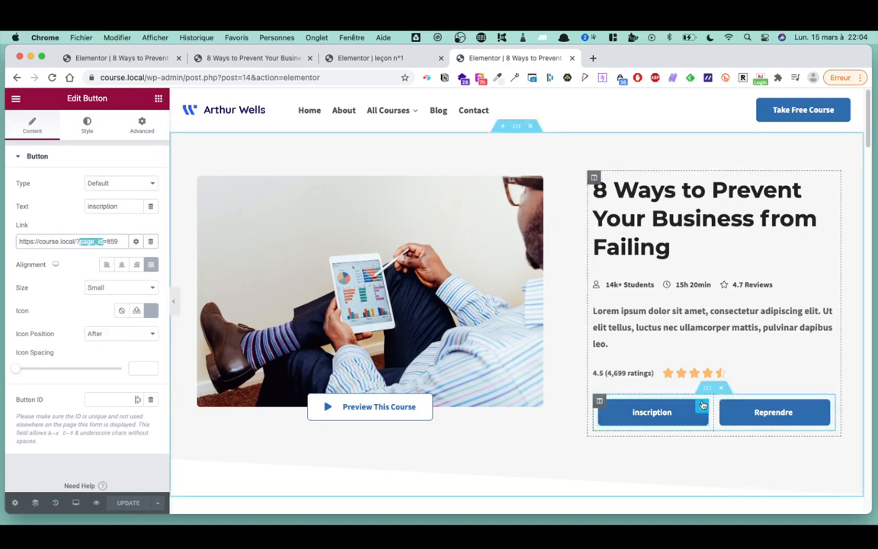
pyautogui.tripleClick(91, 238)
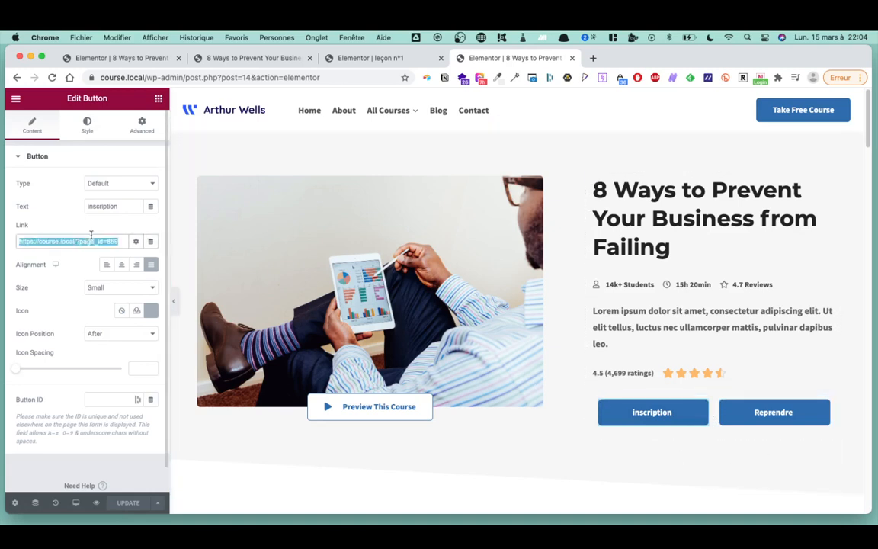
pyautogui.write('contac')
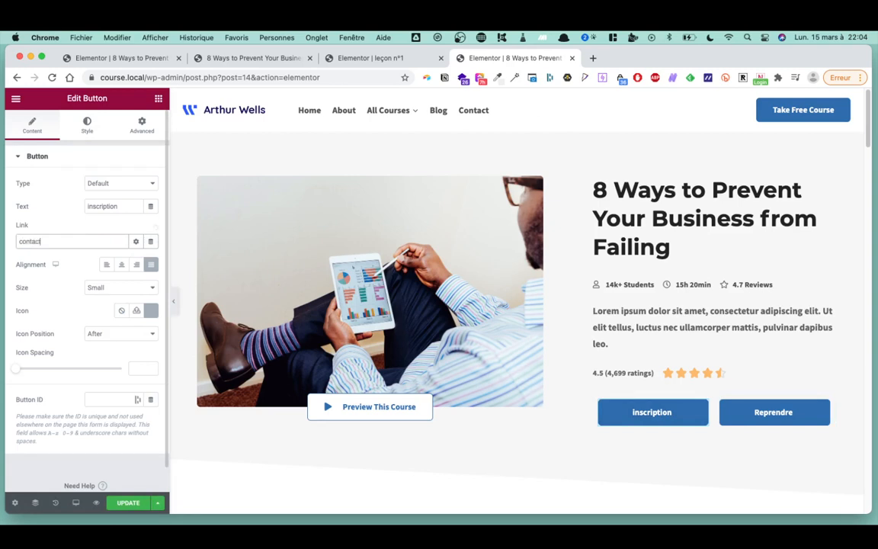
pyautogui.write('t')
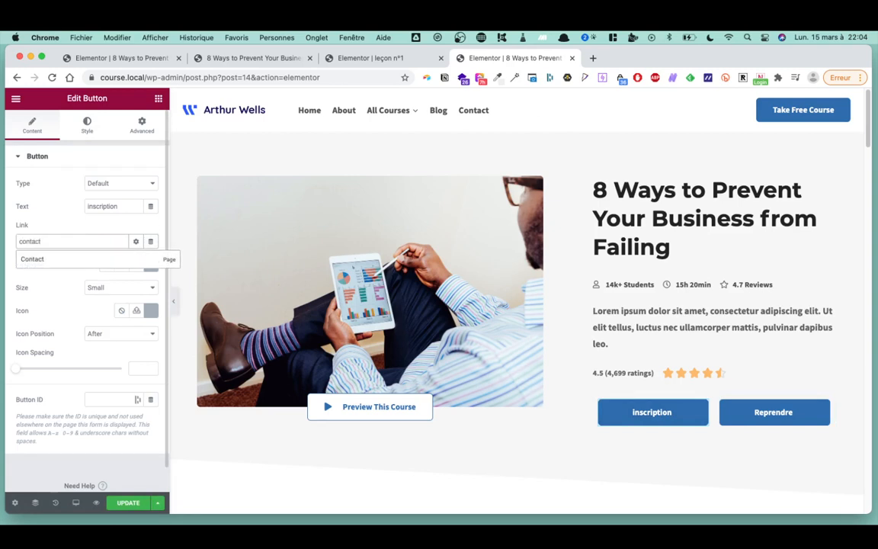
pyautogui.click(53, 259)
pyautogui.click(128, 503)
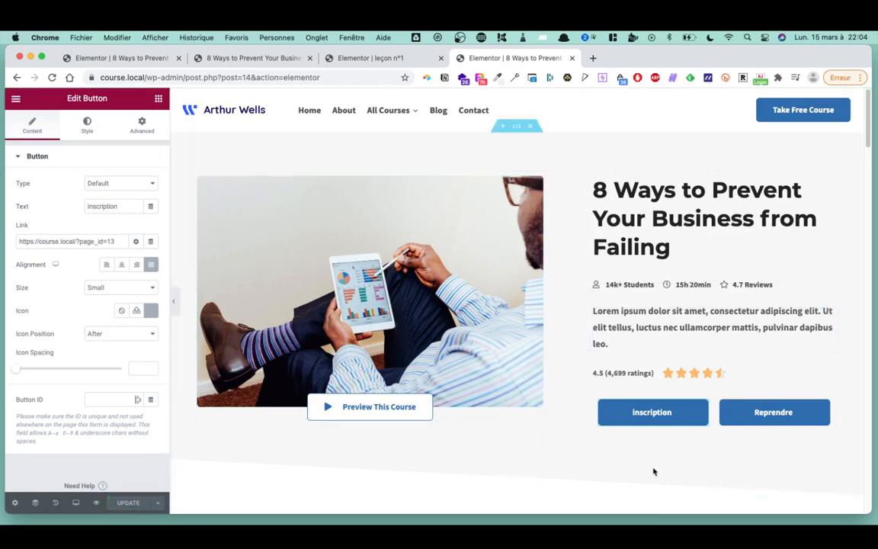
# - Preview the updated course page, then open the Contact page (page_id=13) in Elementor
pyautogui.click(96, 503)
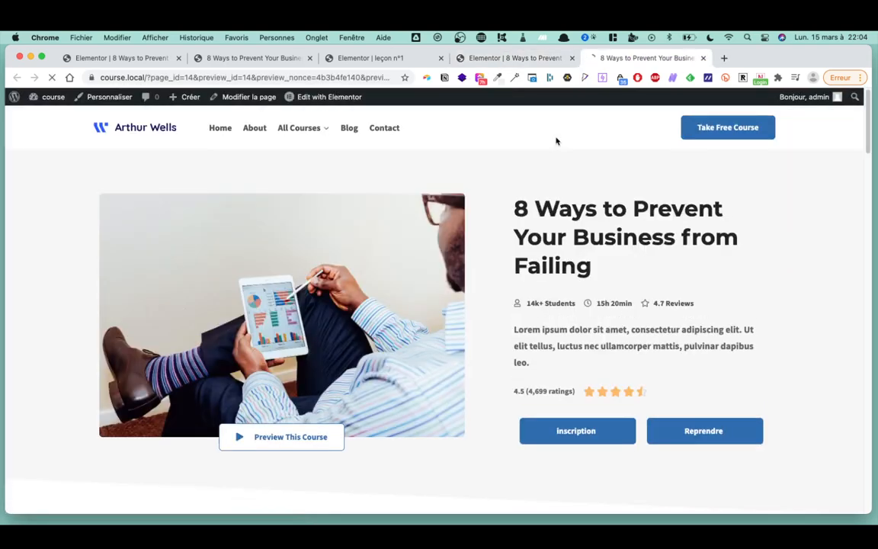
pyautogui.click(389, 130)
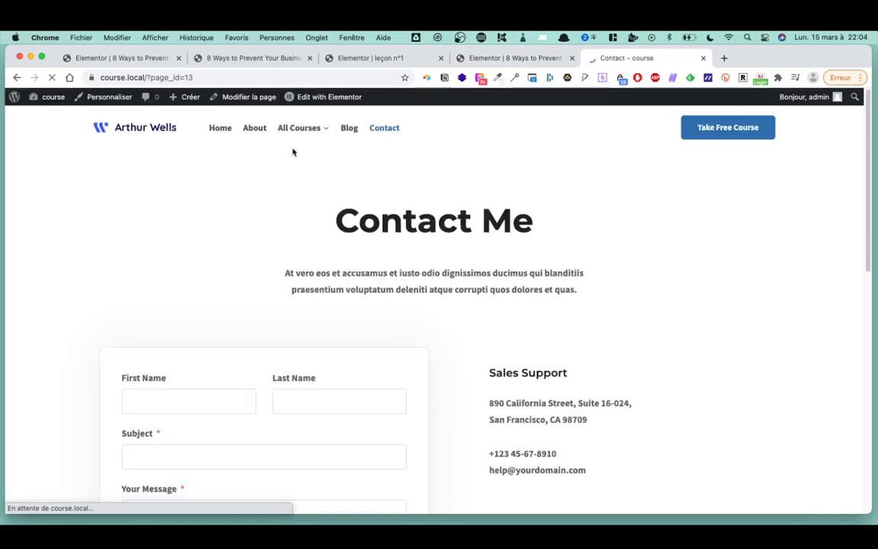
pyautogui.click(336, 96)
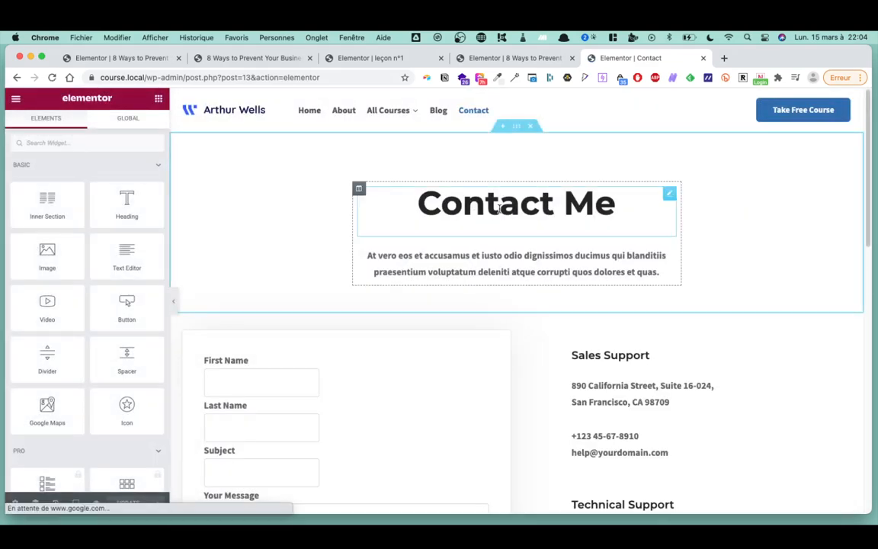
# - Inspect the Contact page layout, opening and dismissing the Sales Support column's options
pyautogui.click(500, 207)
pyautogui.scroll(-3, 507, 348)
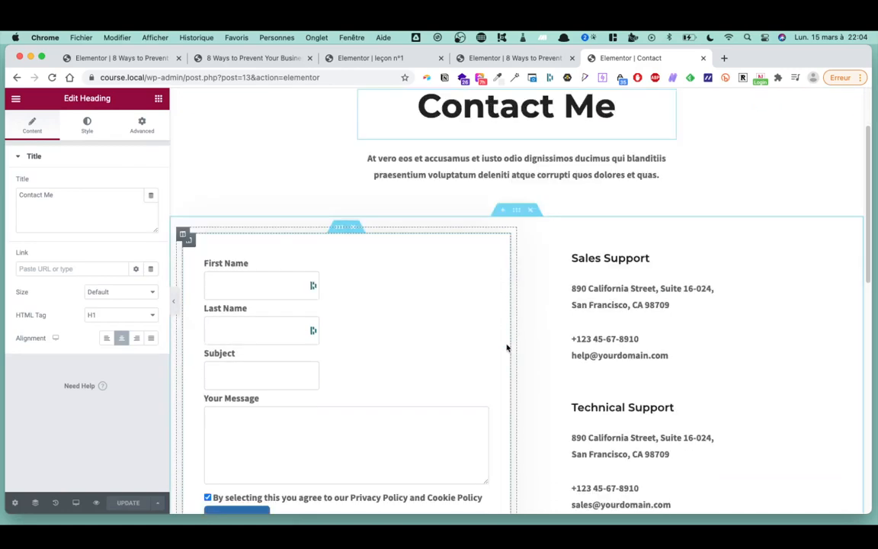
pyautogui.scroll(-4, 507, 348)
pyautogui.scroll(7, 488, 345)
pyautogui.scroll(-1, 251, 334)
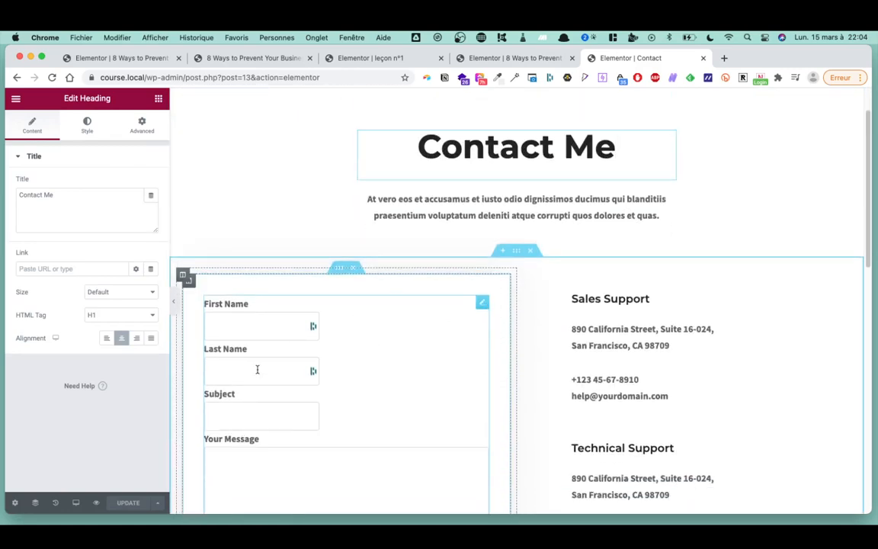
pyautogui.scroll(-3, 263, 421)
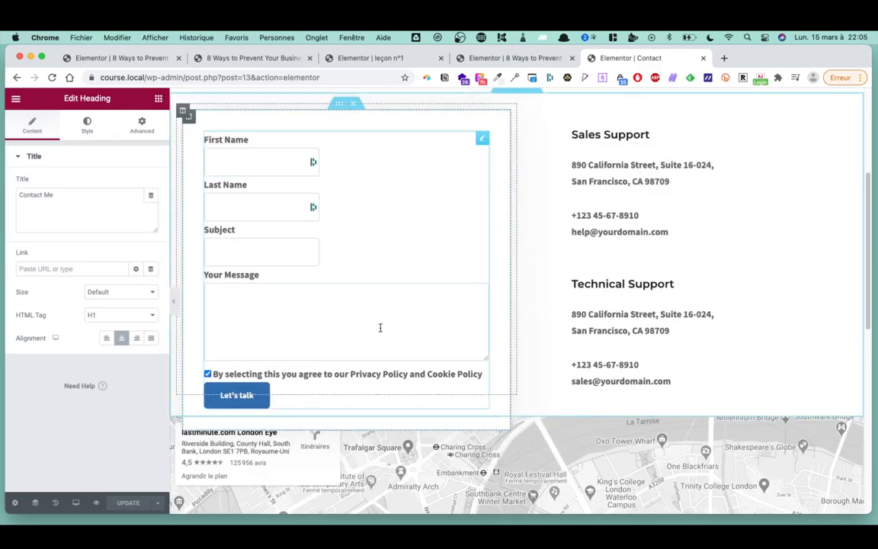
pyautogui.scroll(4, 406, 345)
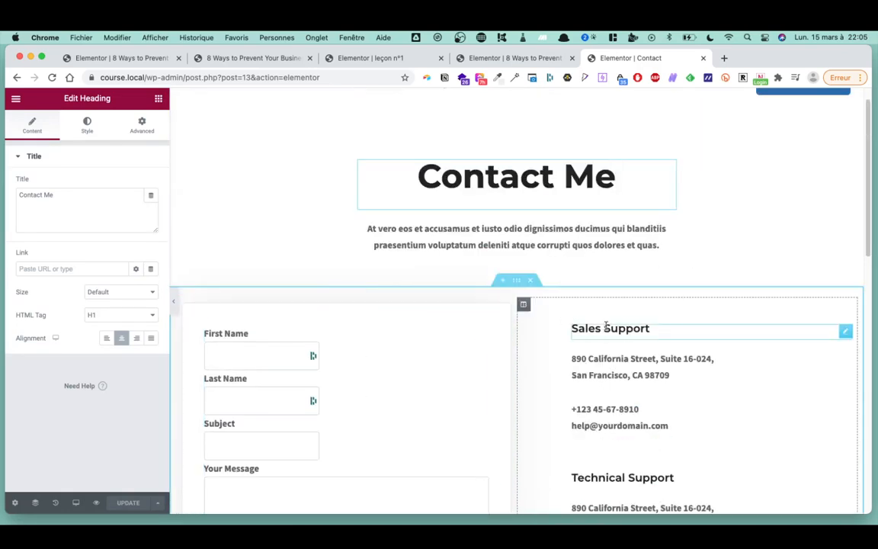
pyautogui.rightClick(550, 319)
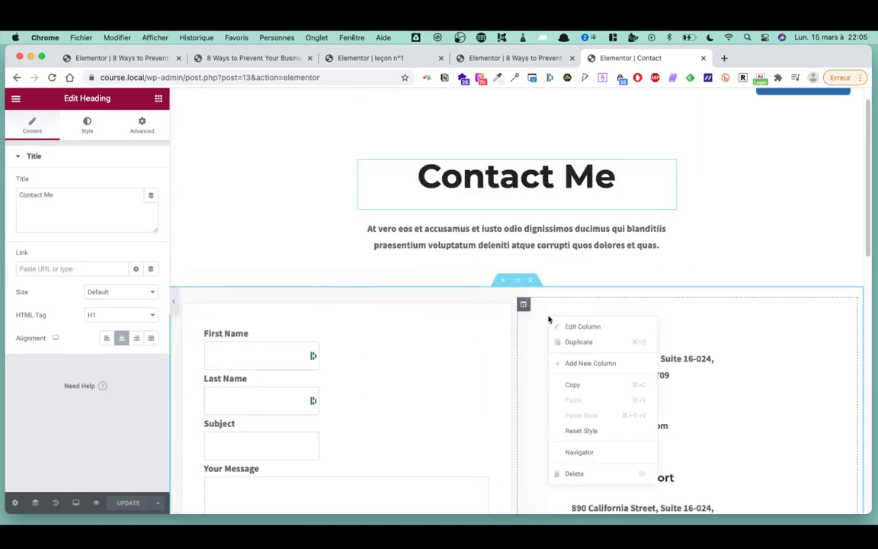
pyautogui.click(745, 251)
pyautogui.scroll(-8, 524, 270)
pyautogui.scroll(3, 525, 270)
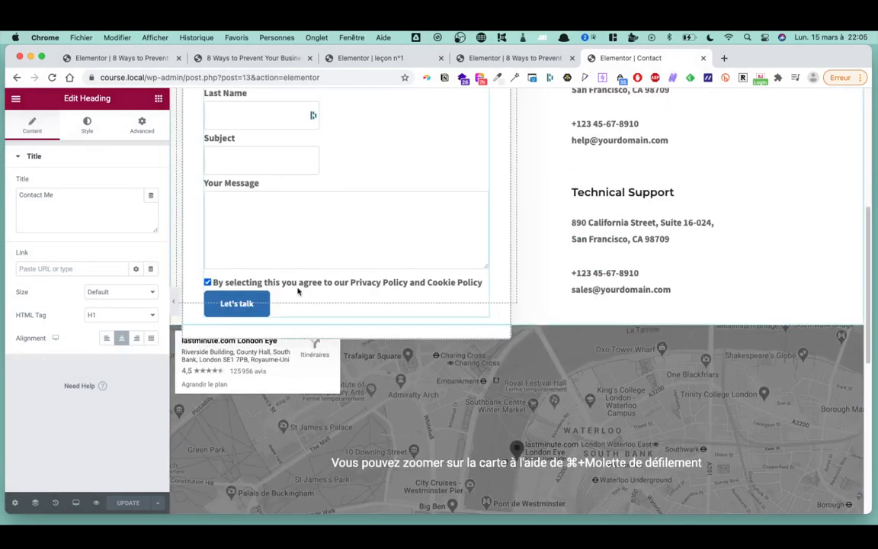
# - Select the Fluent Form widget and switch on Custom Title & Description
pyautogui.click(378, 283)
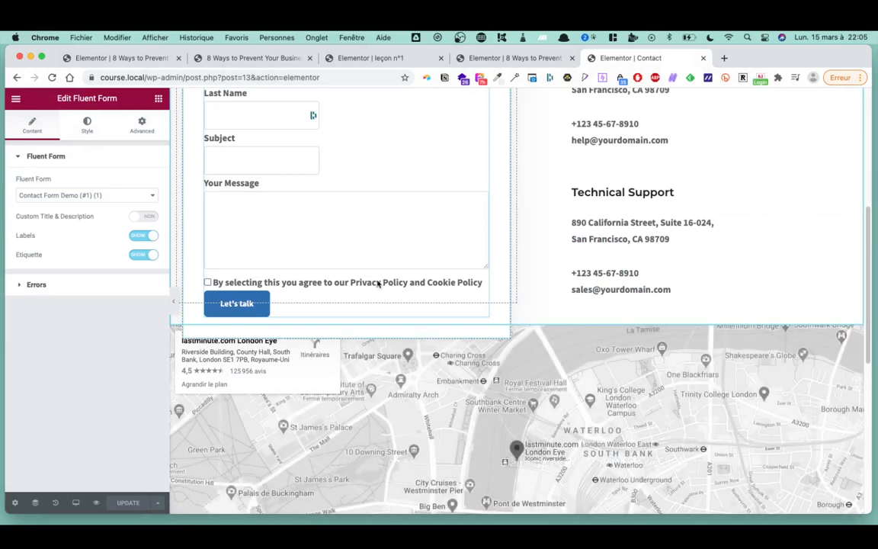
pyautogui.click(146, 218)
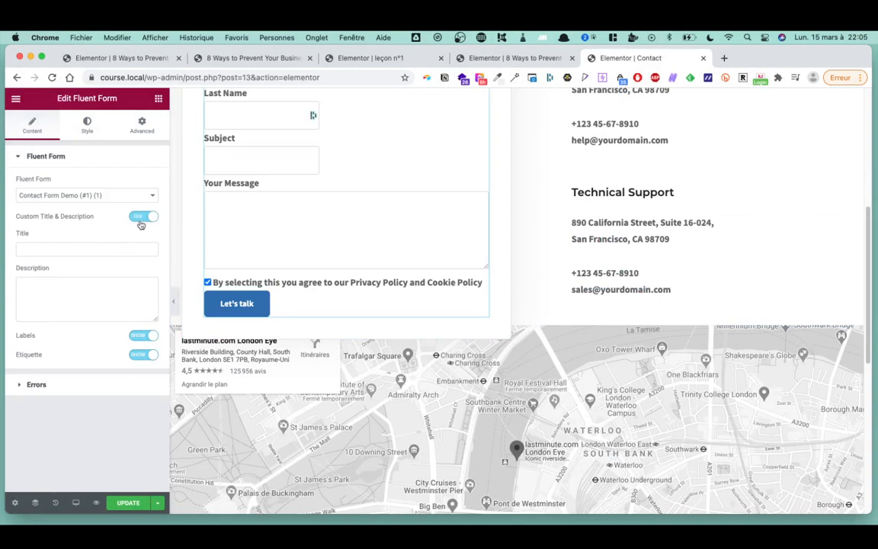
pyautogui.click(59, 385)
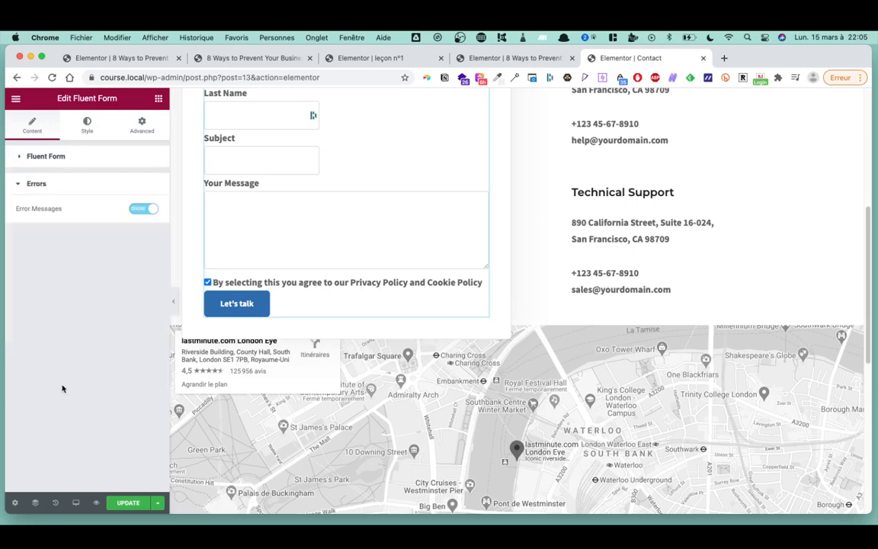
pyautogui.click(44, 150)
pyautogui.scroll(4, 429, 230)
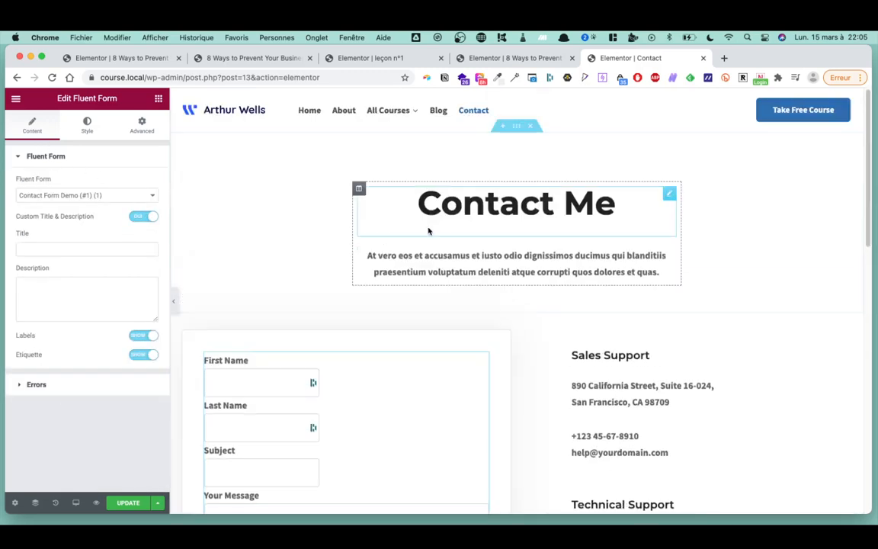
pyautogui.scroll(-1, 420, 259)
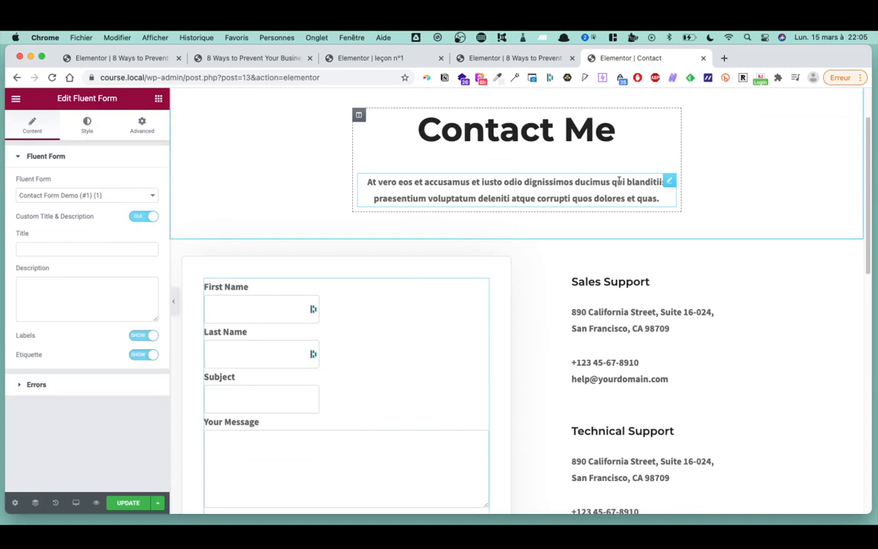
# - Move the intro paragraph into the form column and retitle the heading 'Inscription au cours'
pyautogui.click(643, 189)
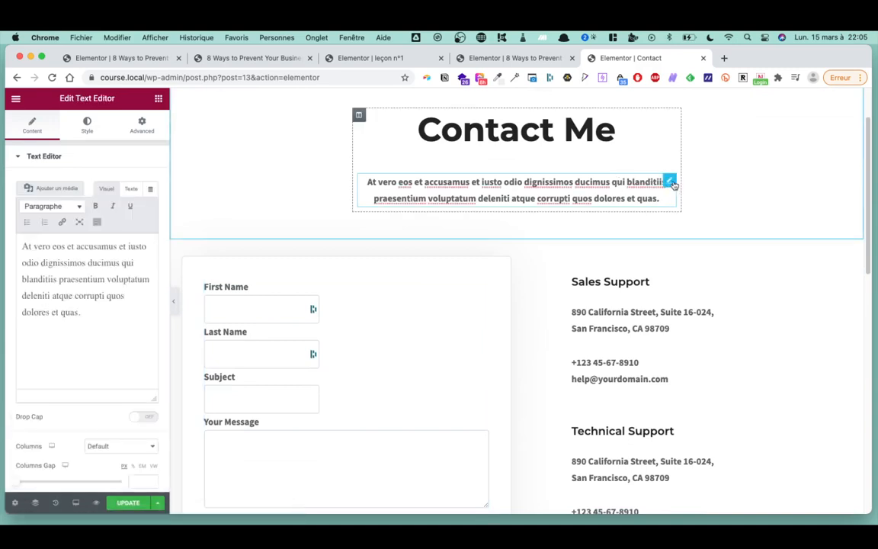
pyautogui.moveTo(674, 183); pyautogui.dragTo(442, 220)
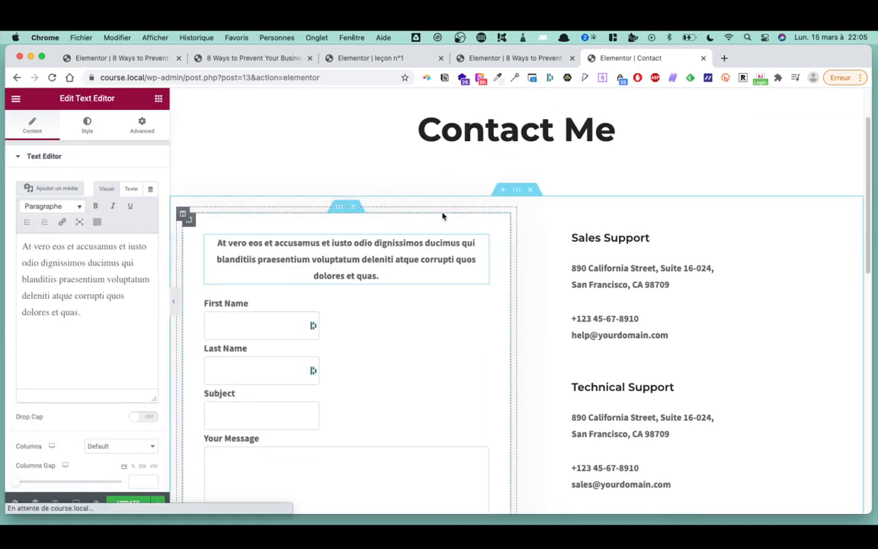
pyautogui.scroll(3, 473, 218)
pyautogui.doubleClick(517, 192)
pyautogui.tripleClick(516, 192)
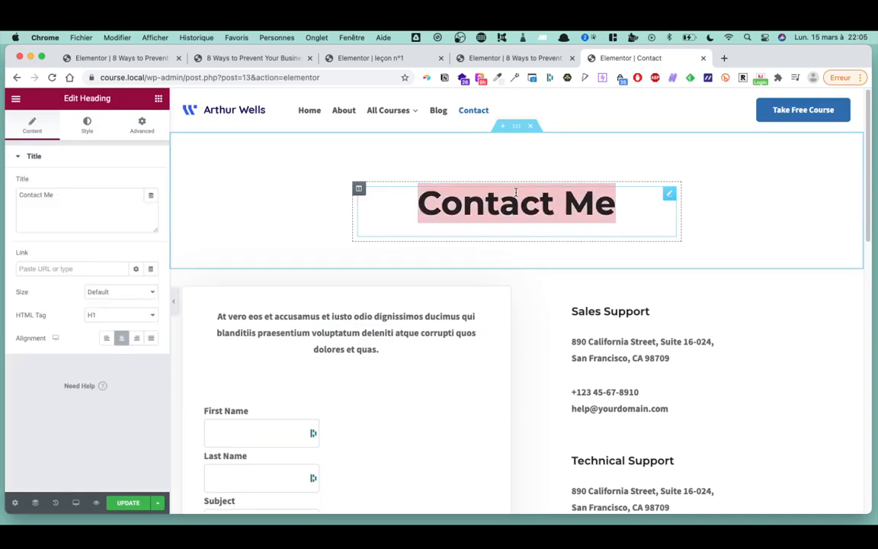
pyautogui.press('BackSpace')
pyautogui.write('Inscri')
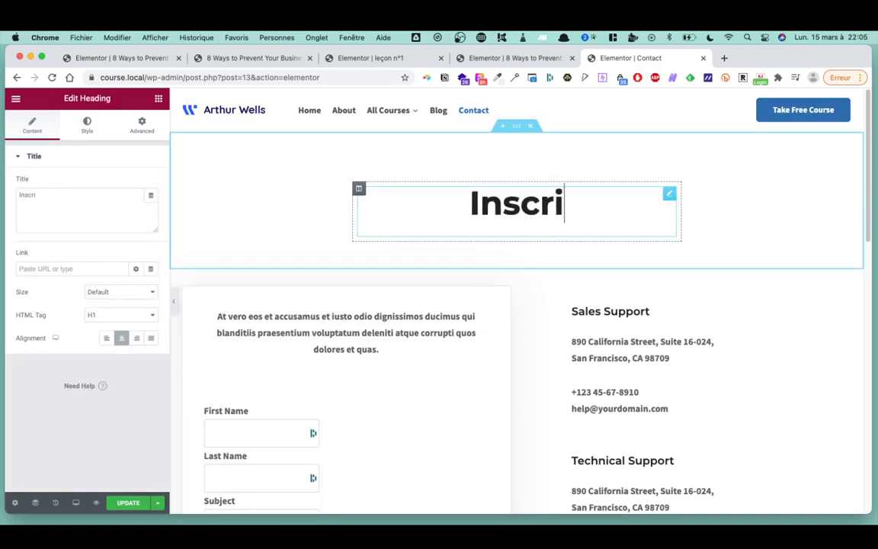
pyautogui.write('ption au cours')
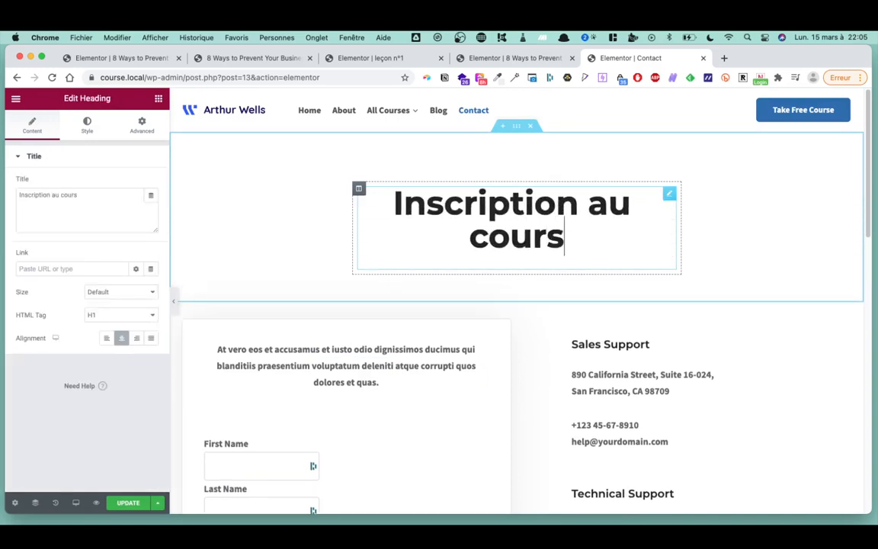
# - Replace the intro paragraph text with 'Pour avoir accès au cours gratuit....'
pyautogui.click(435, 392)
pyautogui.tripleClick(428, 375)
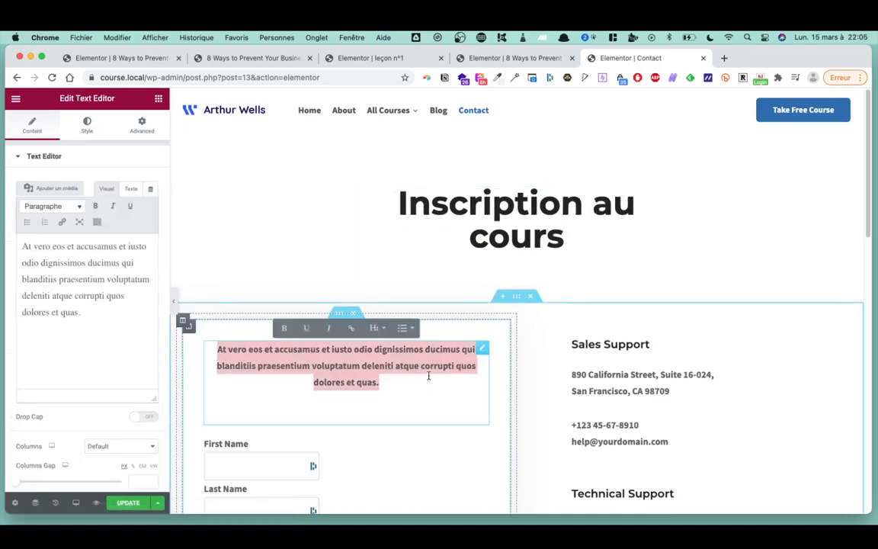
pyautogui.write('Poiur za')
pyautogui.press('BackSpace')
pyautogui.press('BackSpace')
pyautogui.press('BackSpace')
pyautogui.press('BackSpace')
pyautogui.press('BackSpace')
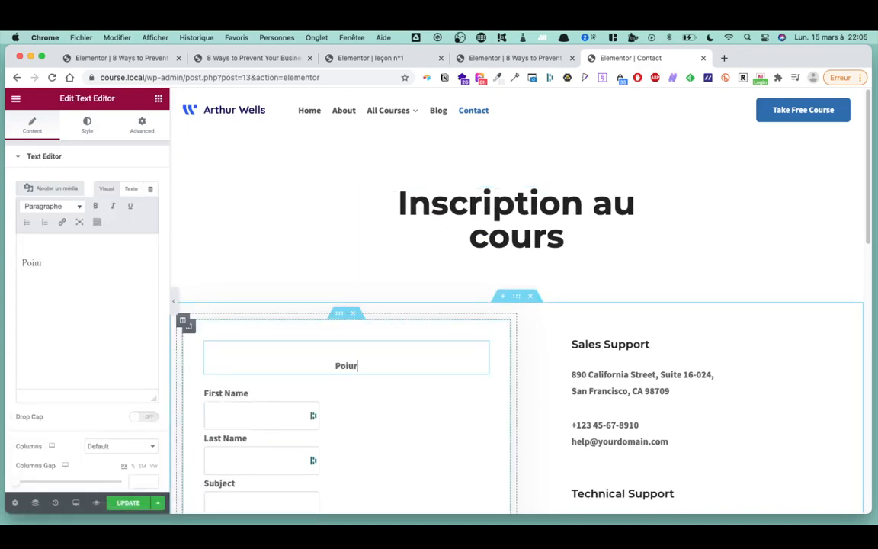
pyautogui.write('avoir accès ')
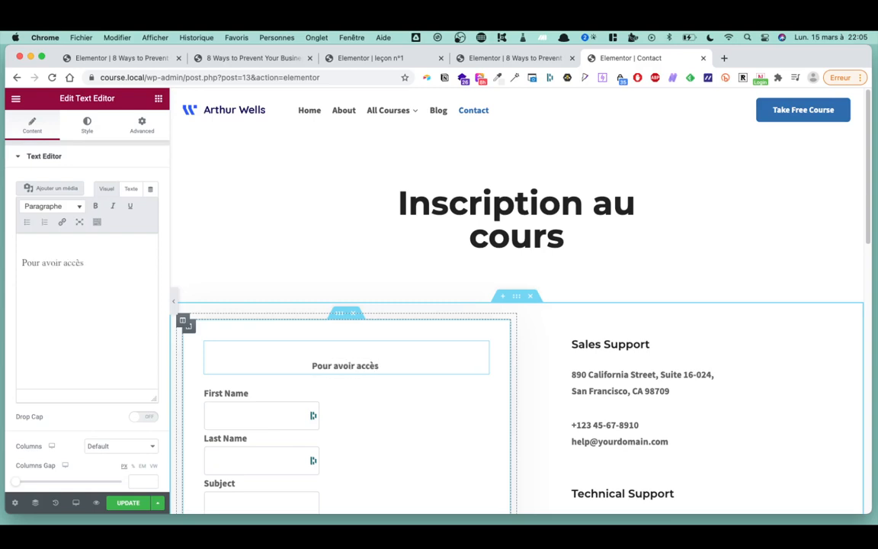
pyautogui.write('au cours gf')
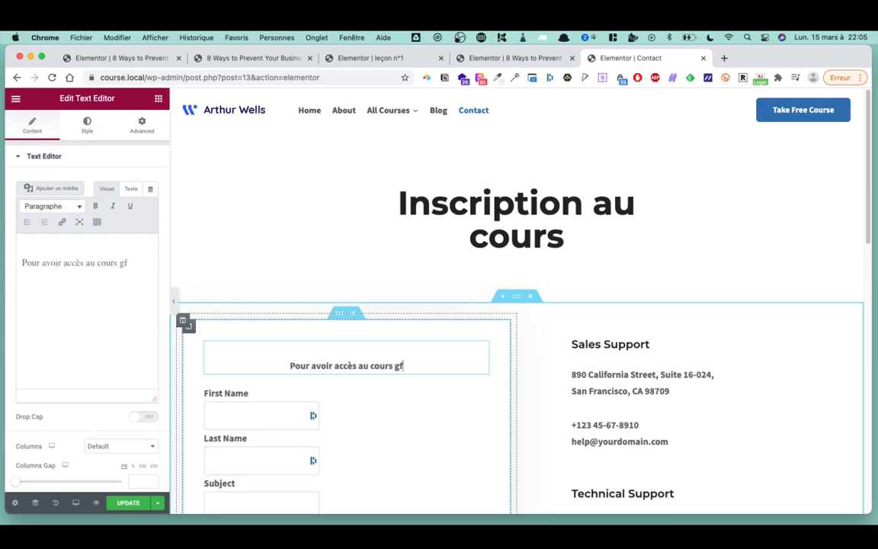
pyautogui.press('BackSpace')
pyautogui.write('rat')
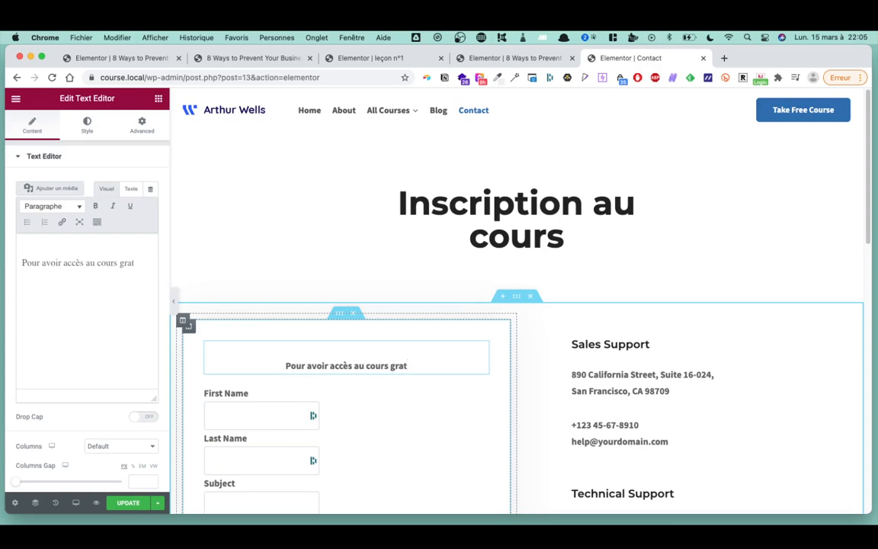
pyautogui.write('uit...')
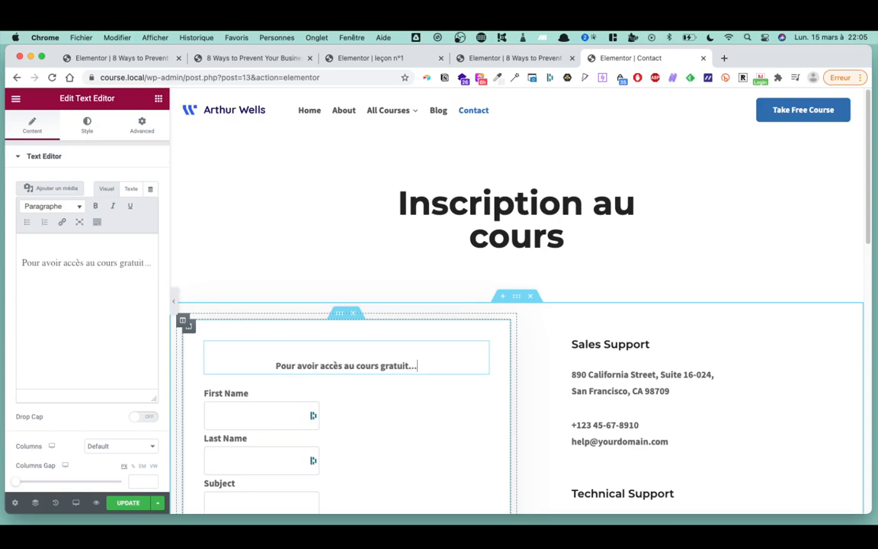
pyautogui.write('.')
pyautogui.scroll(-3, 290, 359)
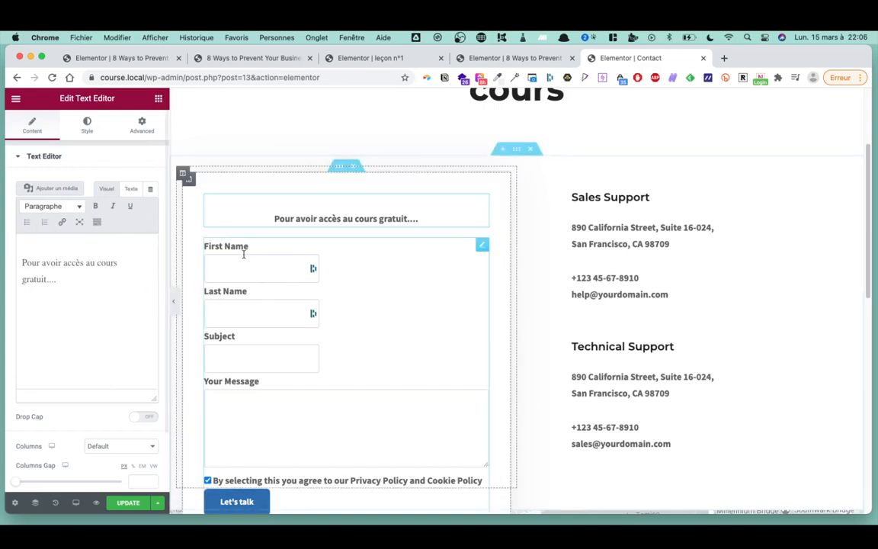
pyautogui.scroll(-3, 260, 355)
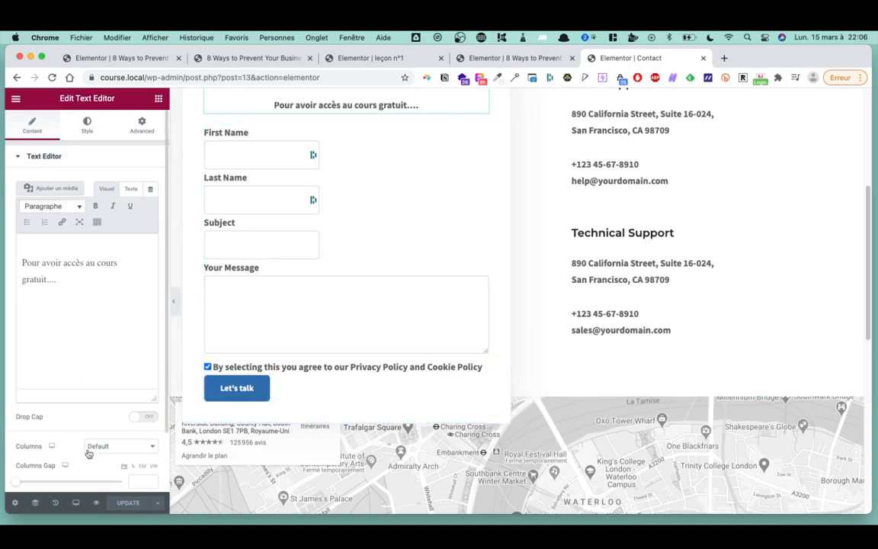
# - Preview the edited Contact page and return to the WordPress dashboard
pyautogui.click(97, 504)
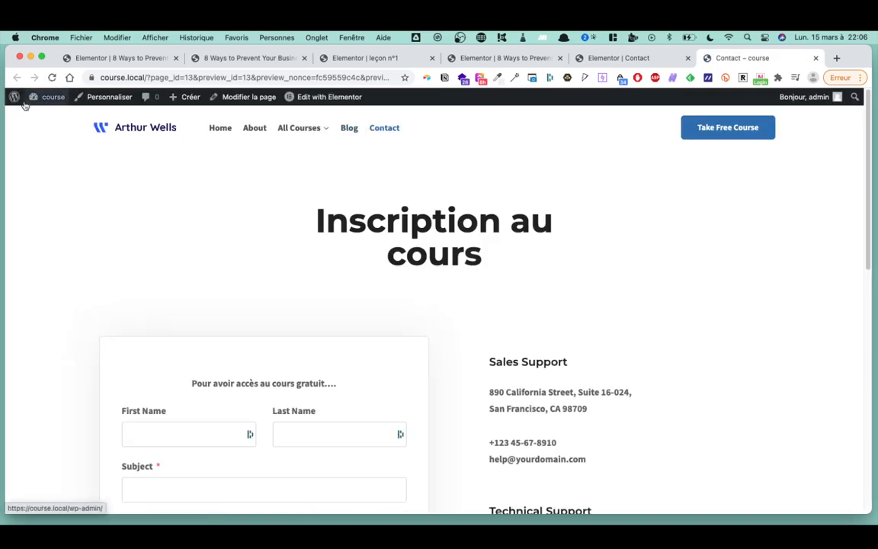
pyautogui.moveTo(50, 97)
pyautogui.click(56, 117)
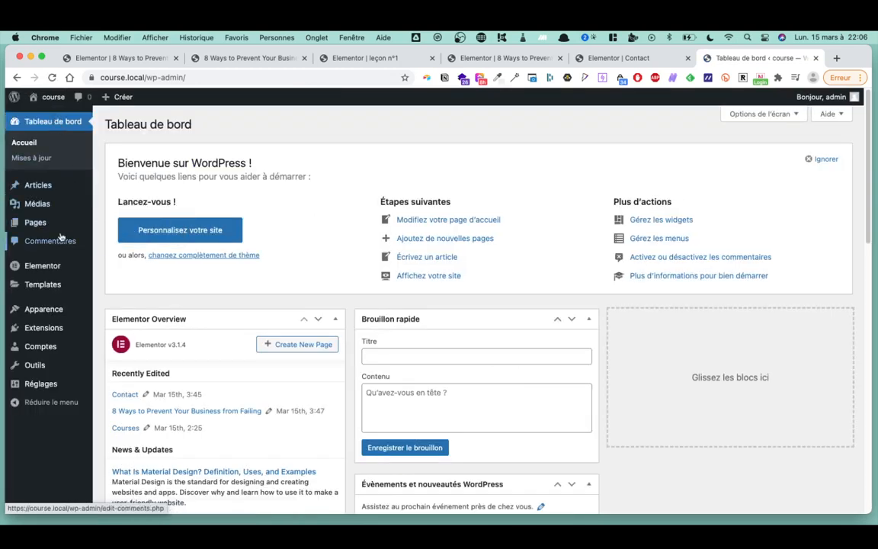
# - Show the installed plugins via Extensions > Extensions installées
pyautogui.moveTo(60, 234)
pyautogui.moveTo(55, 263)
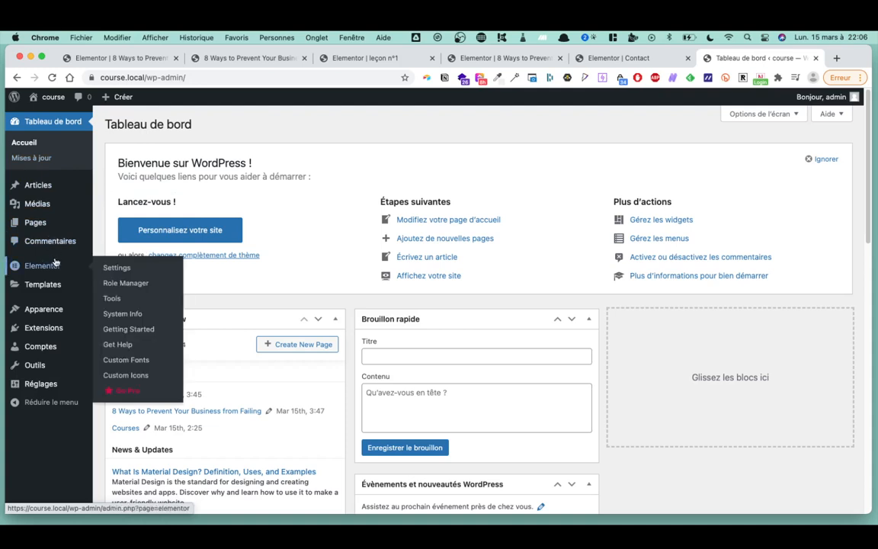
pyautogui.moveTo(65, 287)
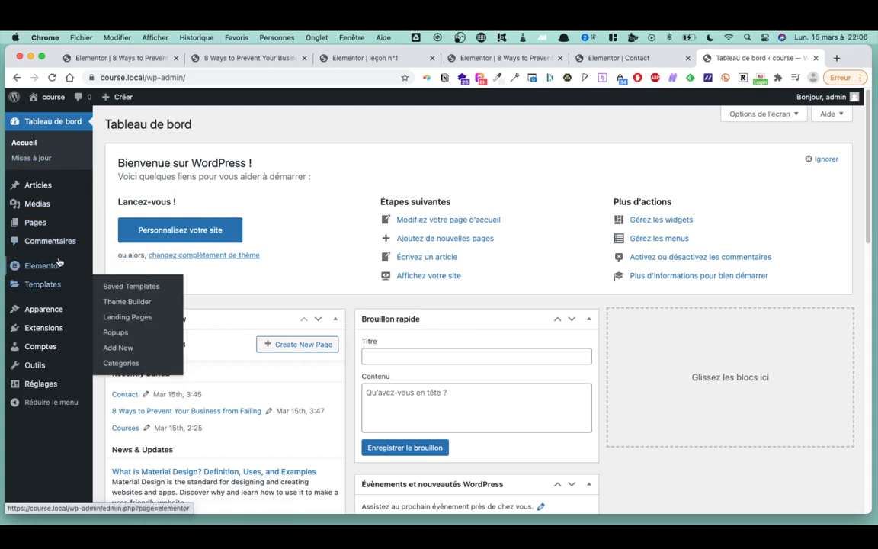
pyautogui.moveTo(60, 324)
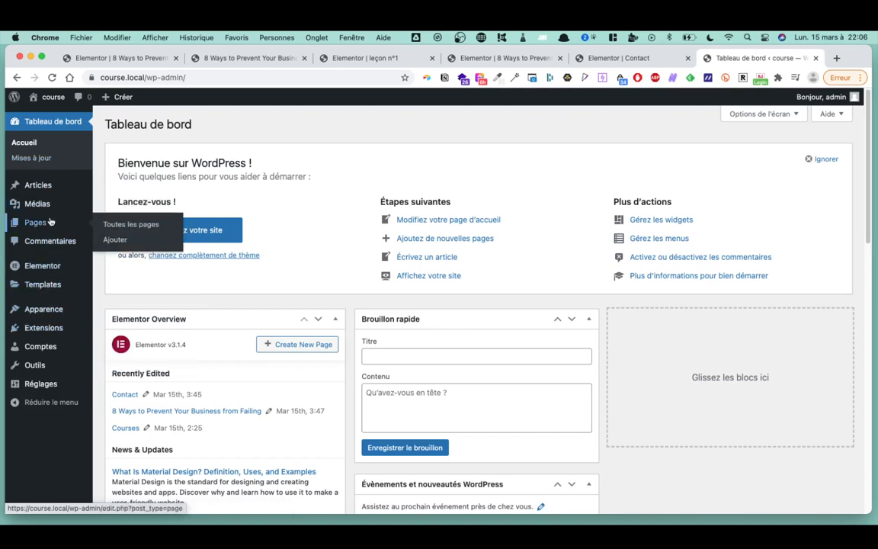
pyautogui.moveTo(59, 200)
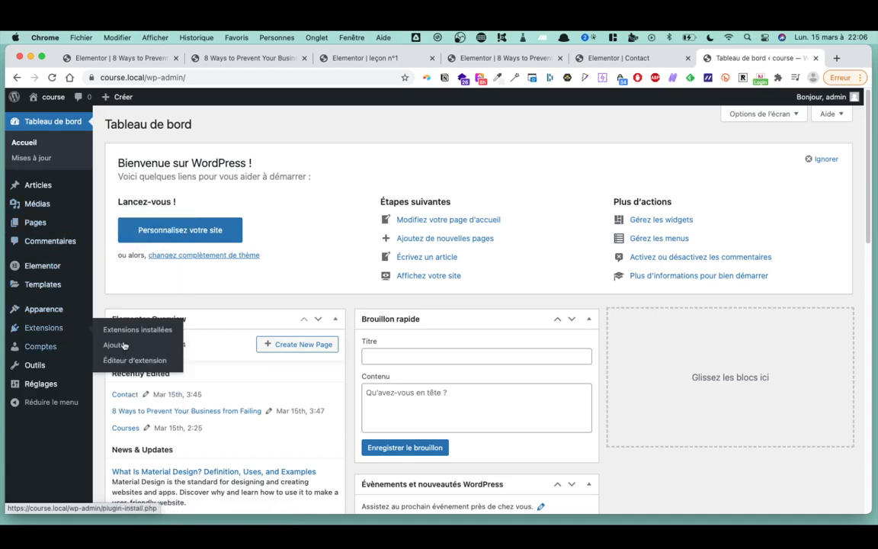
pyautogui.click(141, 330)
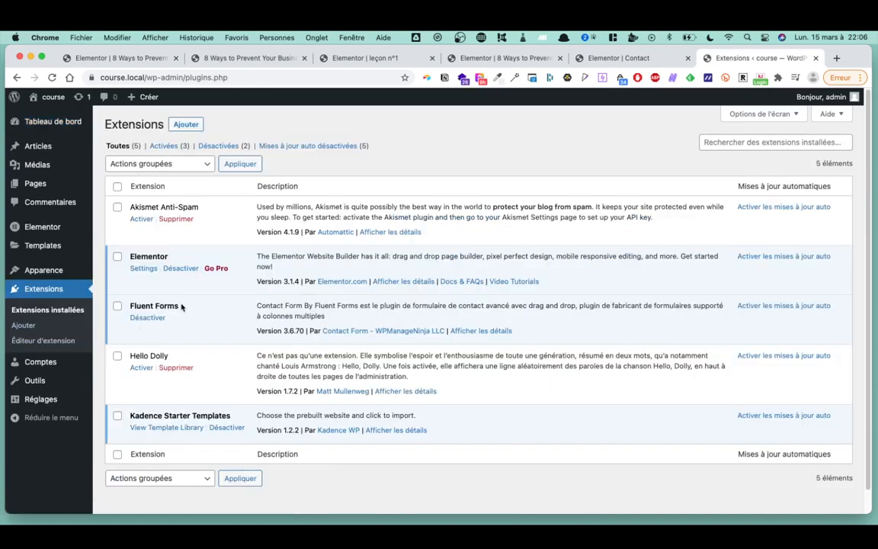
pyautogui.moveTo(182, 306); pyautogui.dragTo(129, 308)
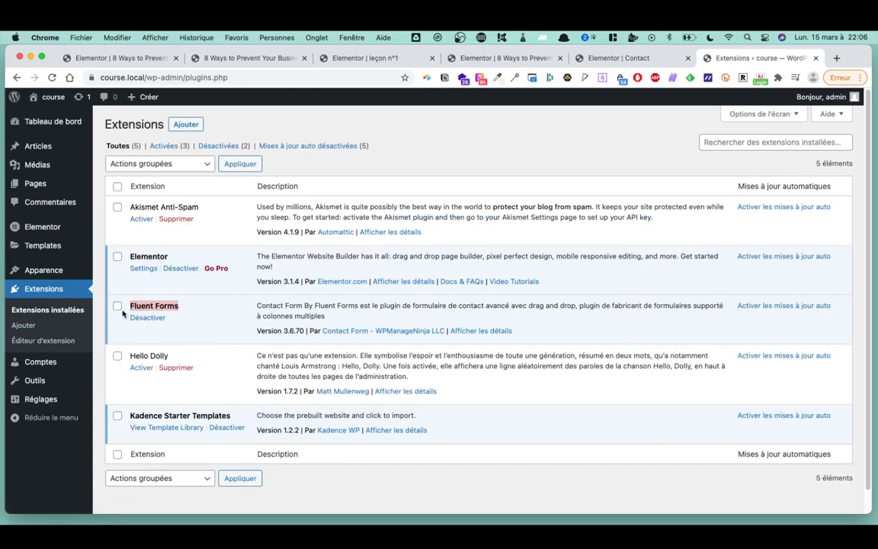
pyautogui.moveTo(58, 408)
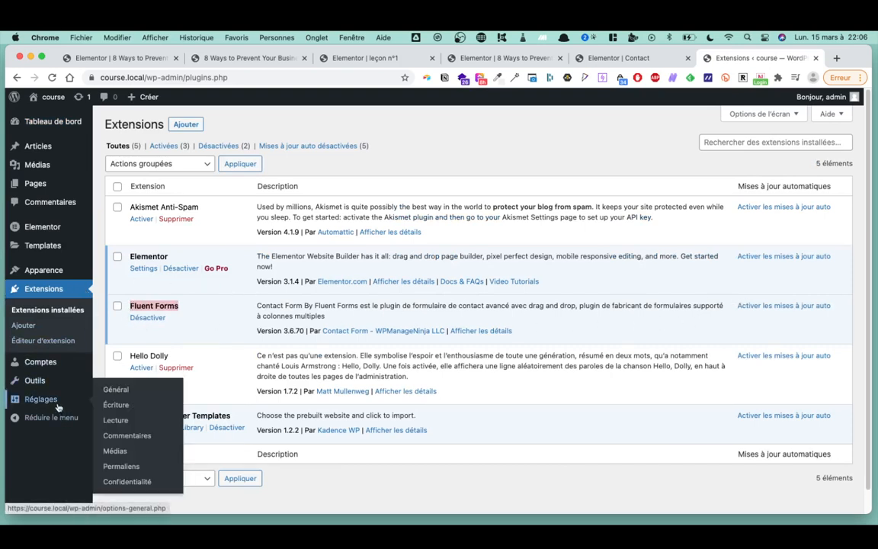
pyautogui.moveTo(59, 388)
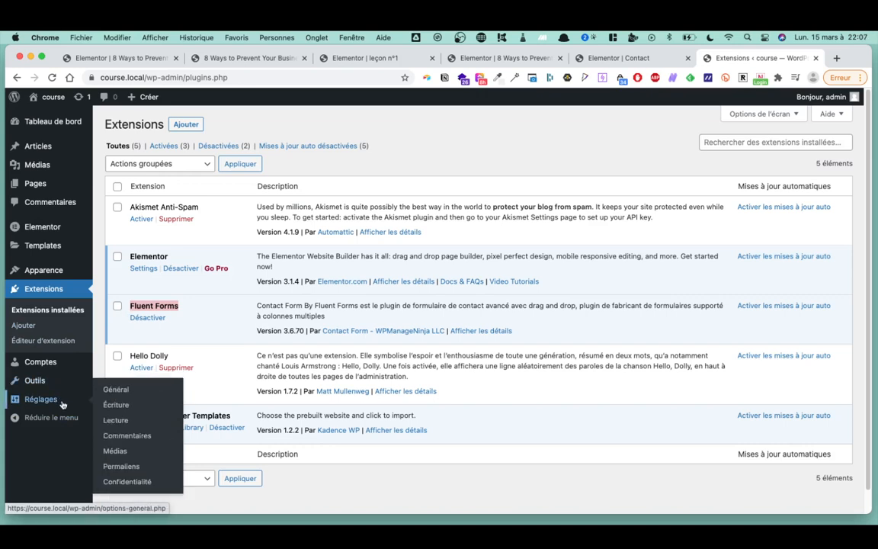
pyautogui.moveTo(66, 369)
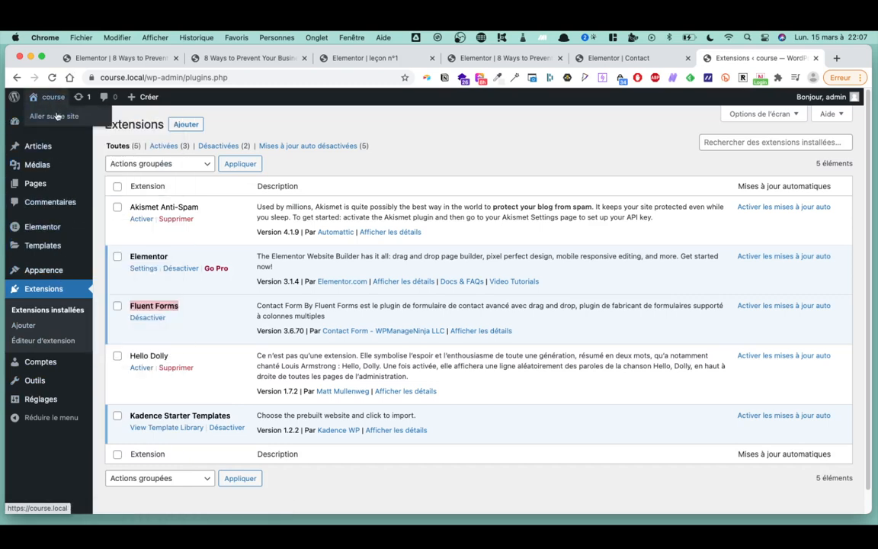
# - Visit the live site, open the free course and follow its Inscription button
pyautogui.click(57, 116)
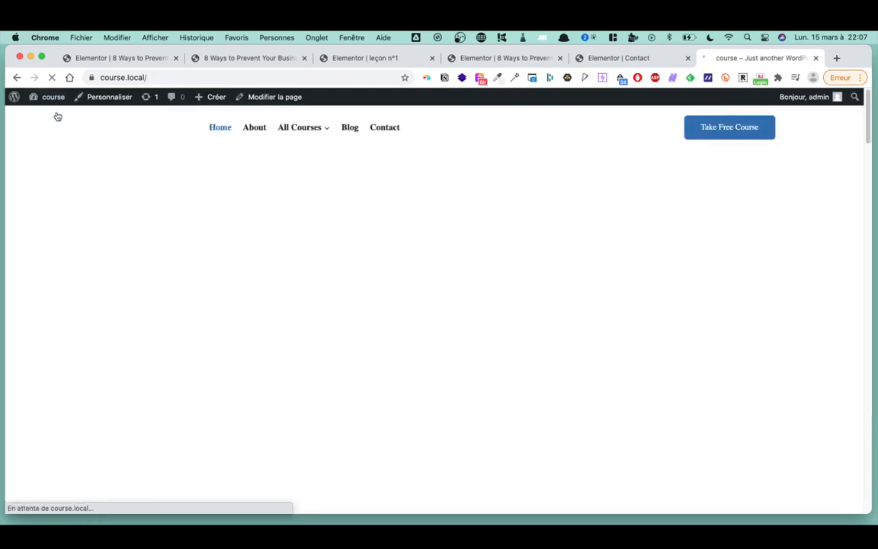
pyautogui.click(738, 128)
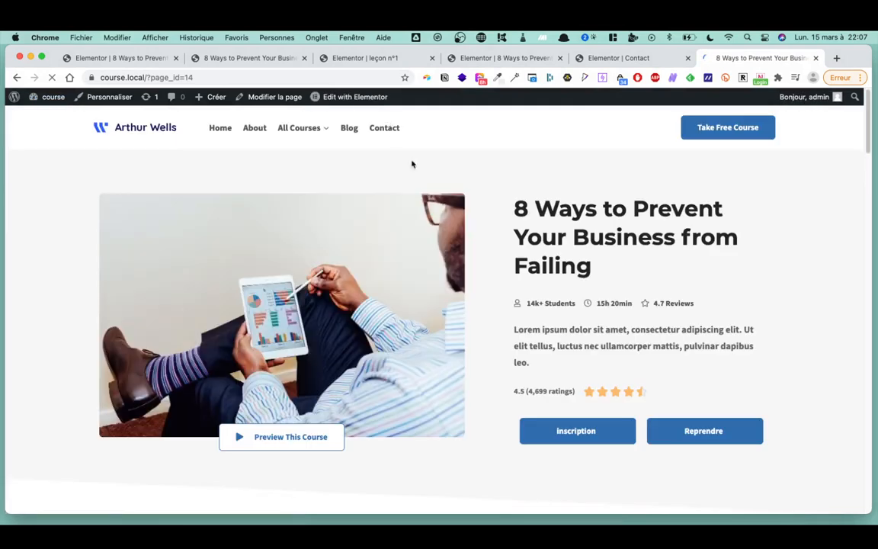
pyautogui.click(573, 432)
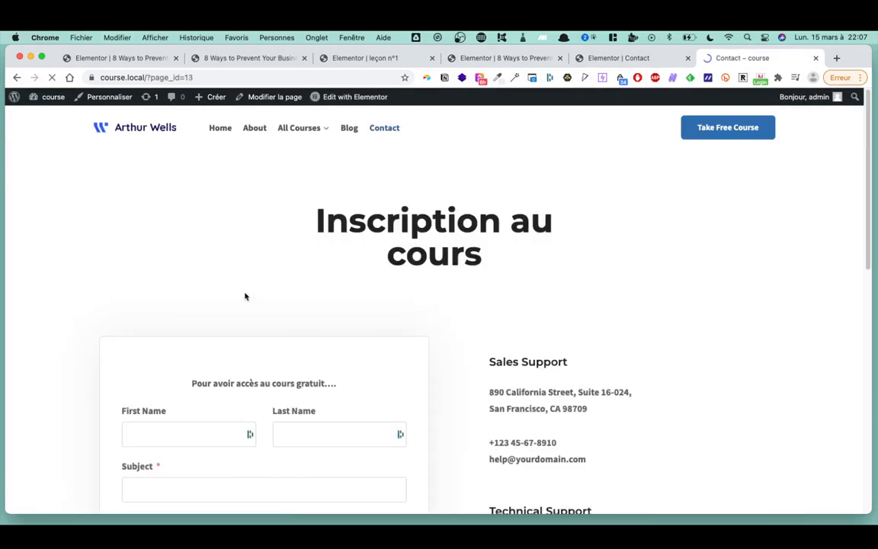
# - Scroll through the 'Inscription au cours' signup form page
pyautogui.scroll(-3, 245, 296)
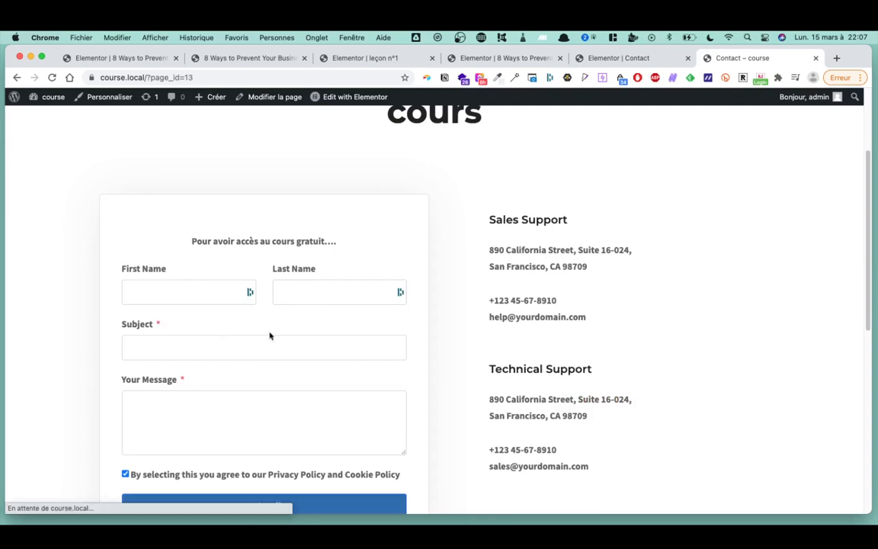
pyautogui.scroll(-3, 269, 336)
pyautogui.scroll(4, 271, 300)
pyautogui.scroll(-4, 274, 286)
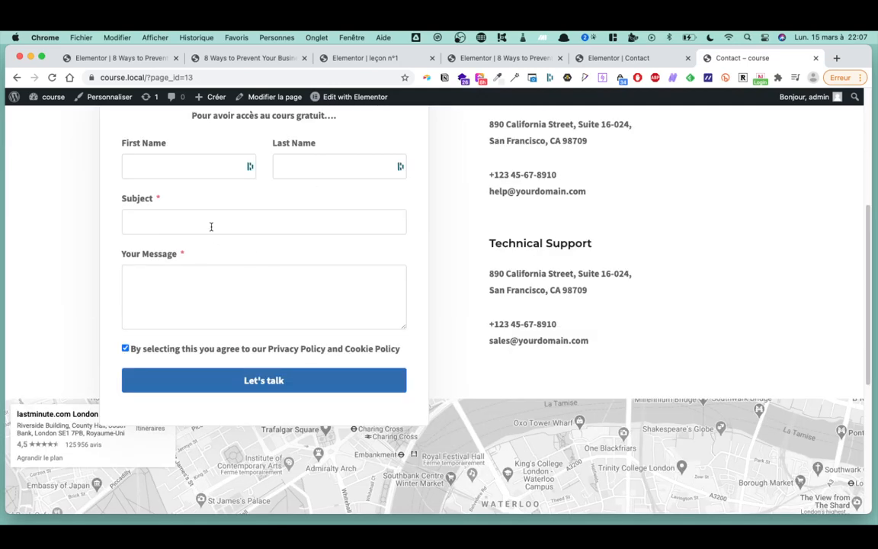
pyautogui.scroll(-1, 212, 227)
pyautogui.scroll(5, 198, 235)
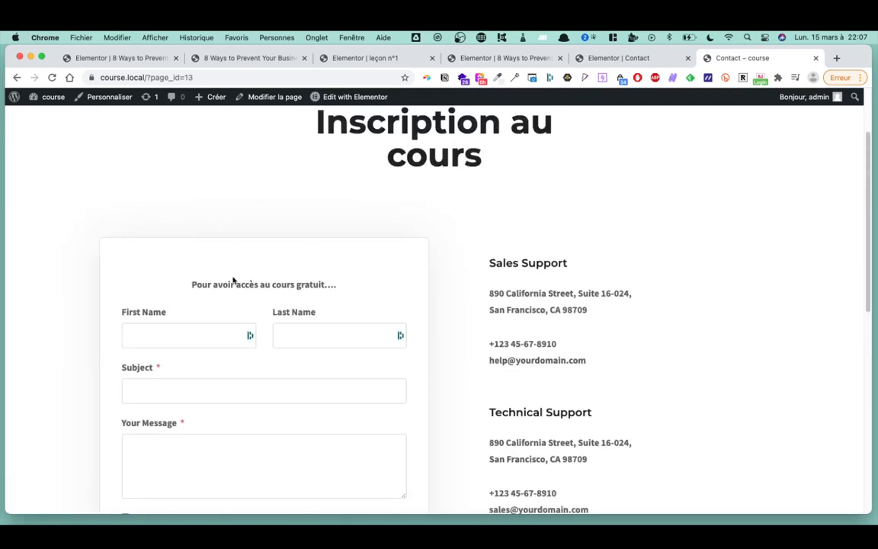
pyautogui.scroll(3, 349, 265)
pyautogui.moveTo(350, 107)
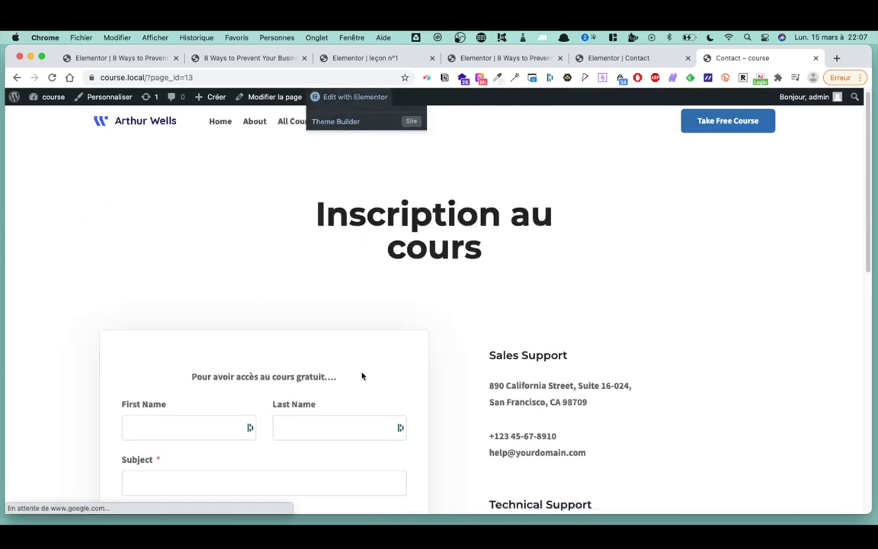
pyautogui.scroll(-5, 212, 277)
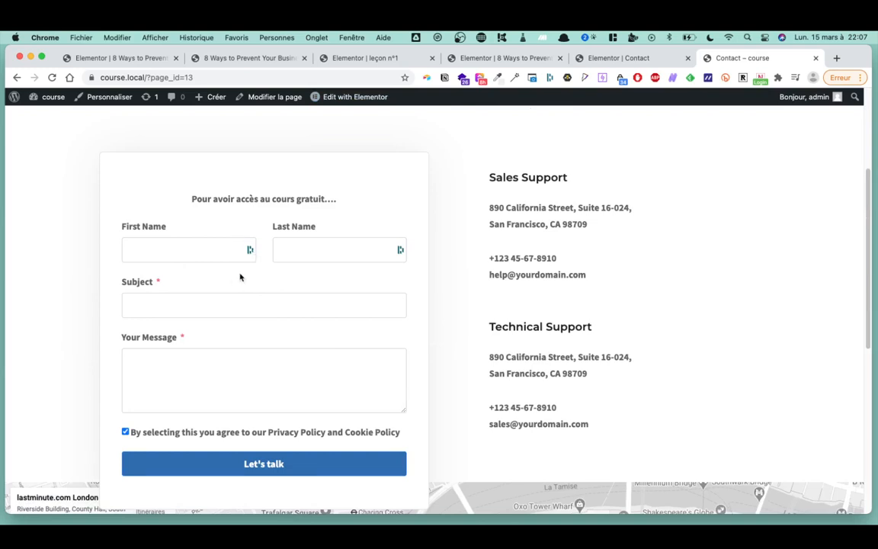
pyautogui.scroll(-1, 335, 360)
pyautogui.scroll(5, 335, 360)
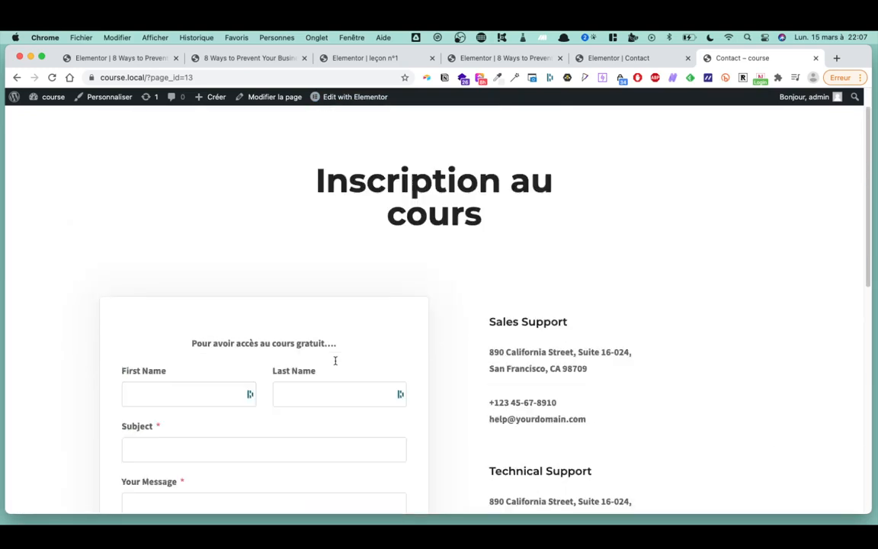
pyautogui.scroll(-3, 309, 357)
pyautogui.scroll(-2, 309, 356)
pyautogui.moveTo(223, 203); pyautogui.dragTo(350, 312)
pyautogui.scroll(5, 350, 312)
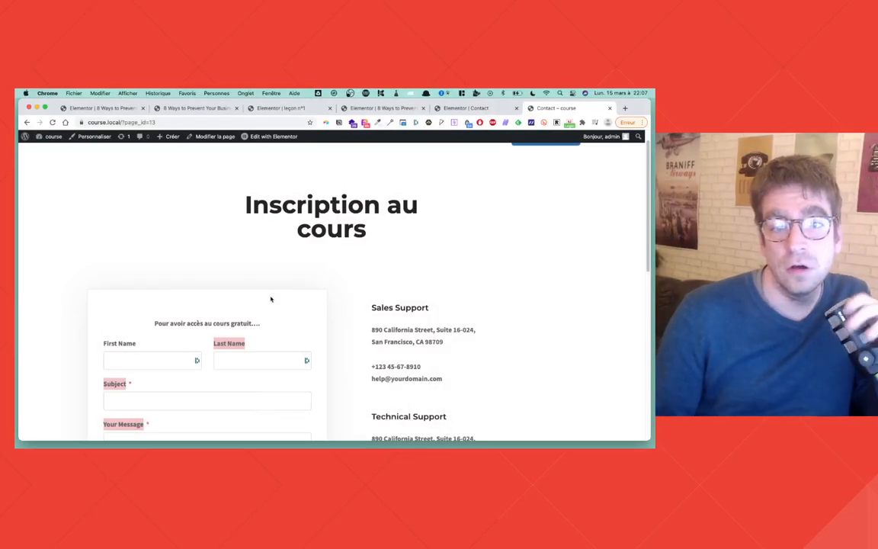
# - Open the '8 Ways to Prevent Your Business from Failing' course and resume it with Reprendre
pyautogui.scroll(1, 473, 241)
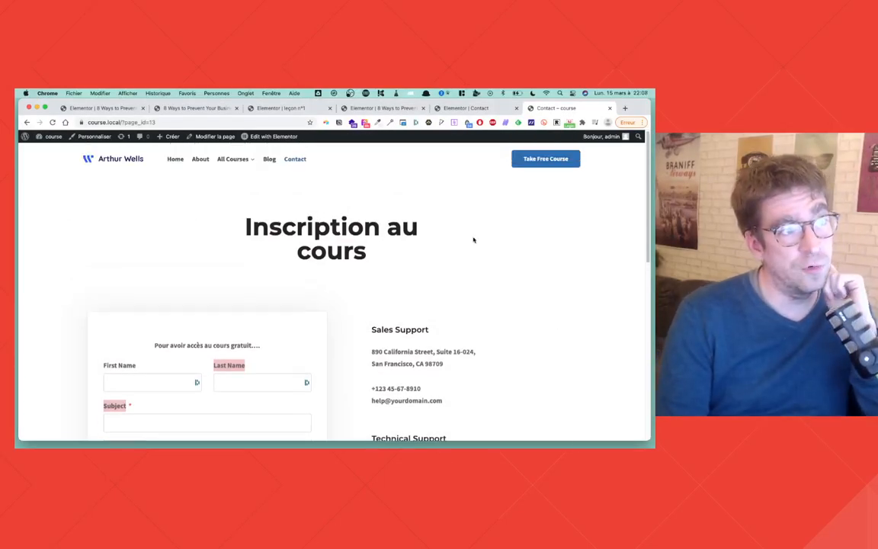
pyautogui.moveTo(229, 157)
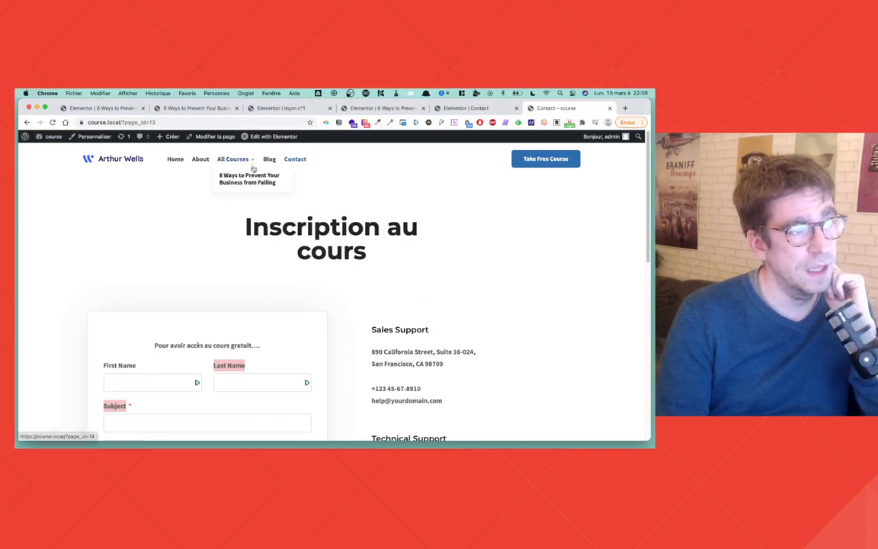
pyautogui.click(250, 179)
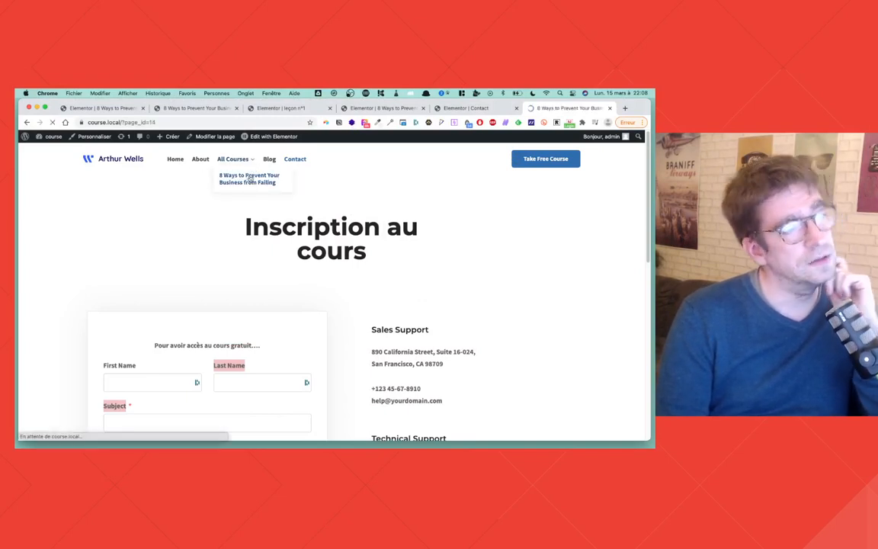
pyautogui.click(528, 383)
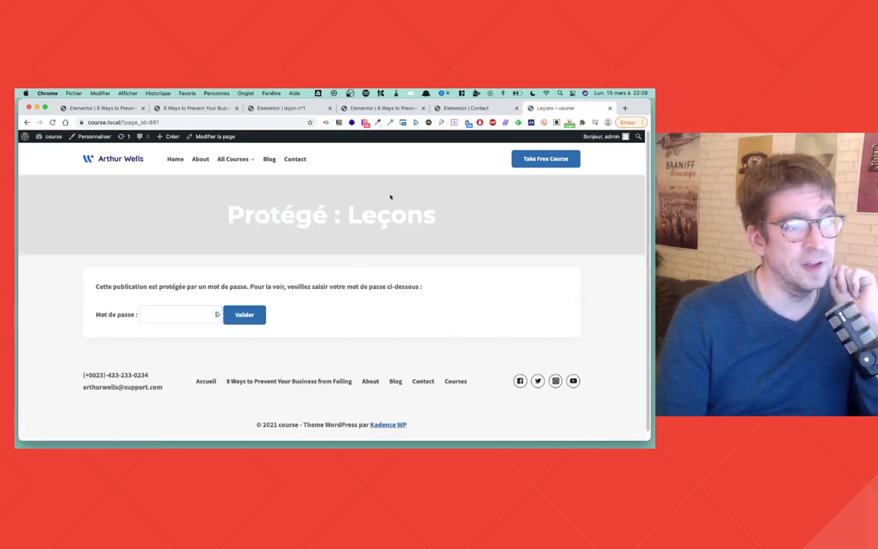
# - Unlock the Leçons page with the lessons password and view its video and lesson links
pyautogui.moveTo(446, 216); pyautogui.dragTo(317, 254)
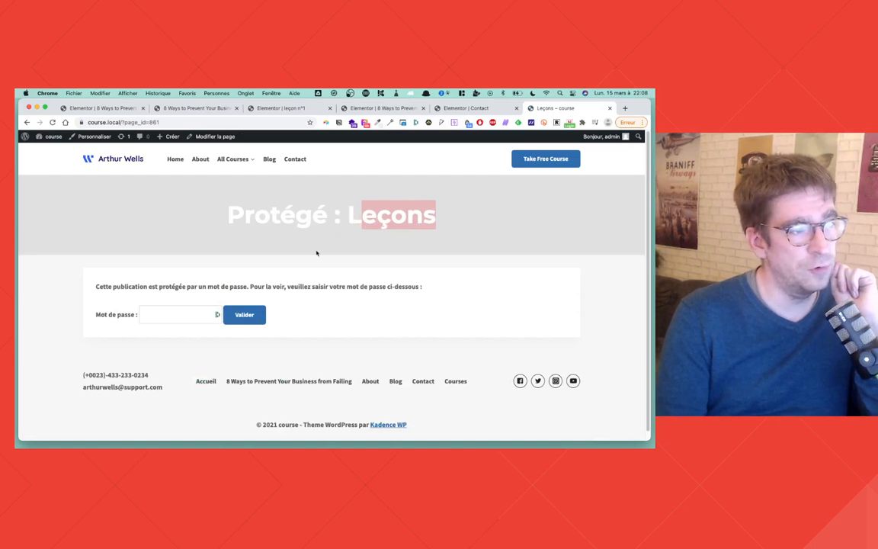
pyautogui.click(167, 319)
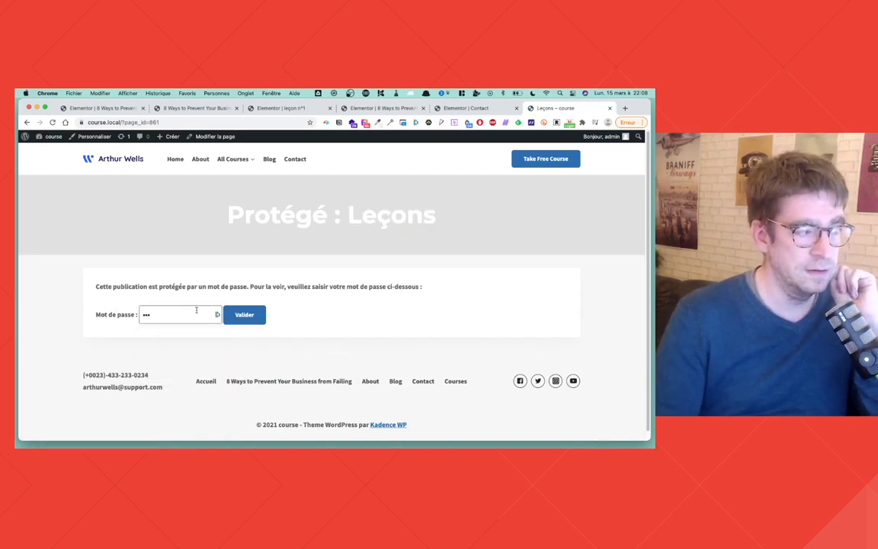
pyautogui.click(252, 320)
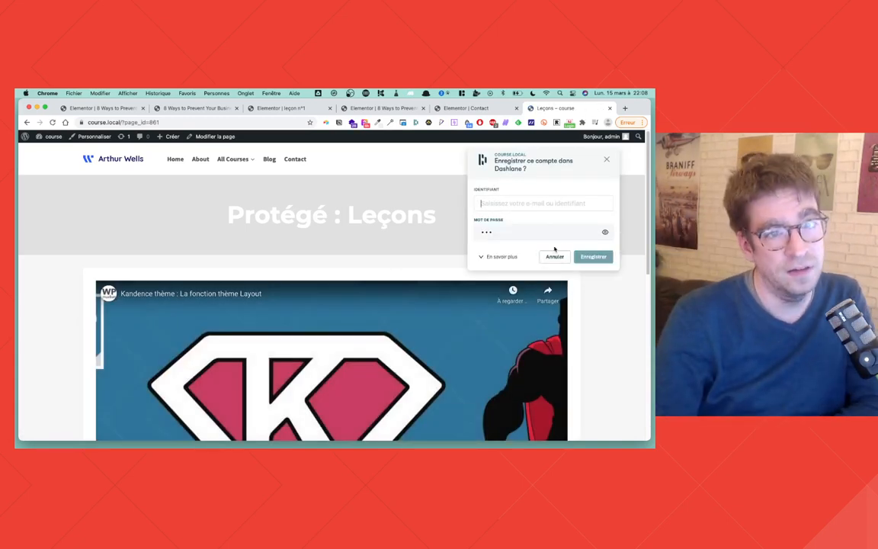
pyautogui.scroll(-5, 399, 272)
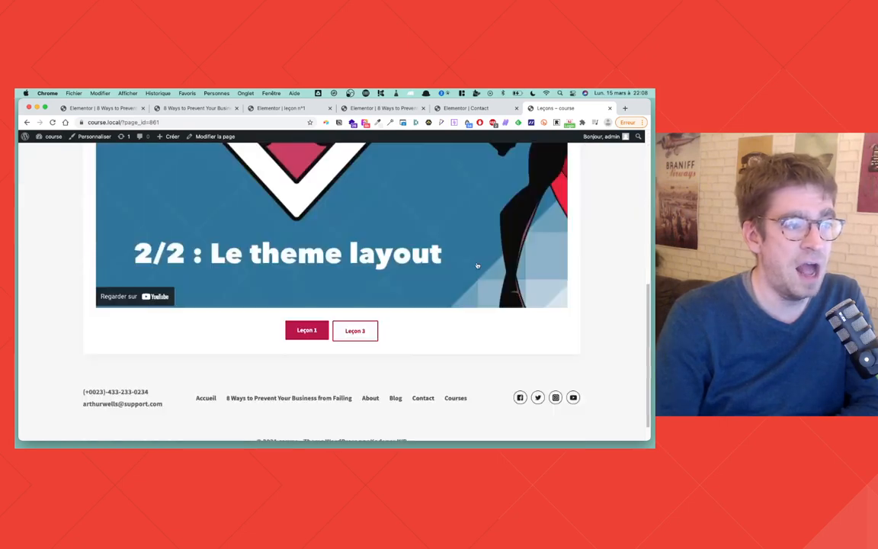
pyautogui.scroll(10, 358, 229)
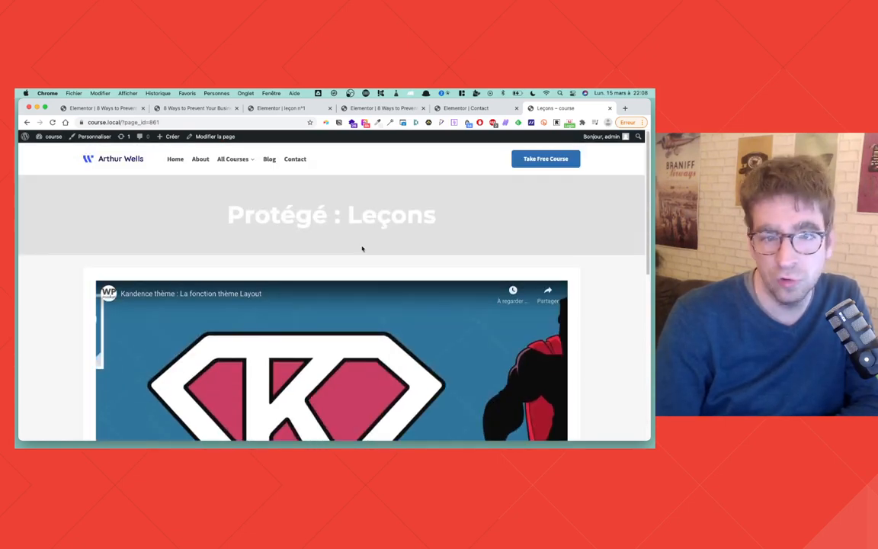